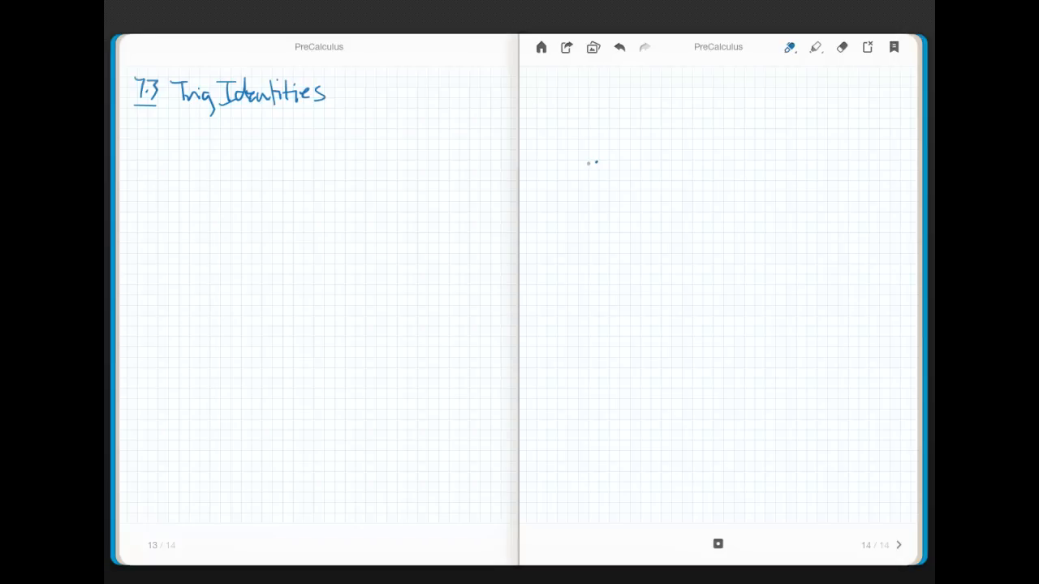
Step: Erase the stray dash on the right page, then handwrite a=b under the left page's heading
{"action": "mouse_move", "coordinate": [588, 163]}
{"action": "left_mouse_down"}
{"action": "mouse_move", "coordinate": [600, 165]}
{"action": "mouse_move", "coordinate": [612, 136]}
{"action": "left_mouse_up"}
{"action": "key", "text": "e"}
{"action": "left_click", "coordinate": [183, 65]}
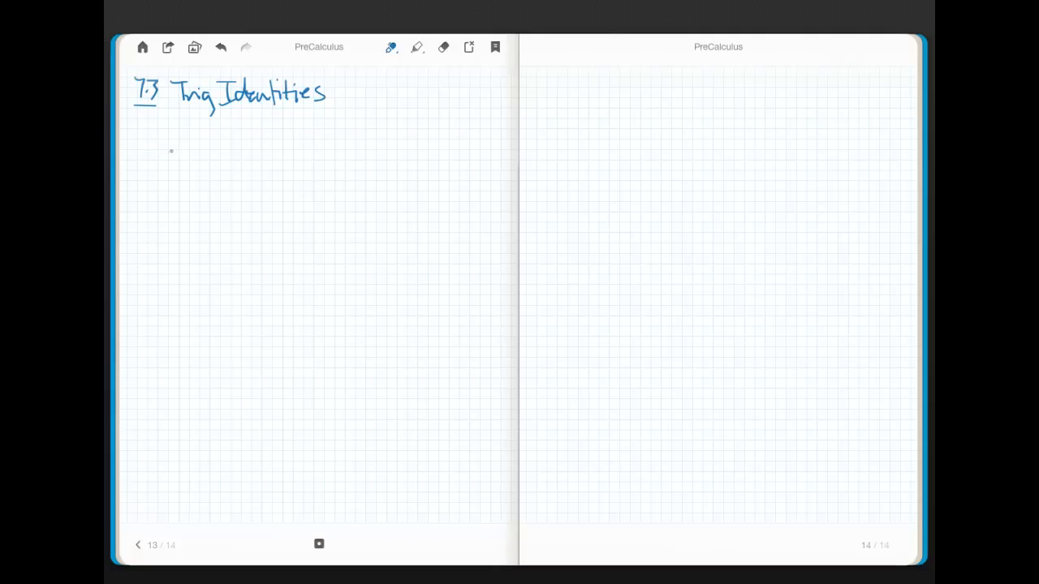
{"action": "mouse_move", "coordinate": [178, 141]}
{"action": "left_mouse_down"}
{"action": "mouse_move", "coordinate": [180, 154]}
{"action": "mouse_move", "coordinate": [196, 142]}
{"action": "left_mouse_up"}
{"action": "left_click_drag", "start_coordinate": [185, 149], "coordinate": [208, 151]}
Step: Write an underlined 'Tools:' label followed by tanθ = sinθ/cosθ
{"action": "left_click_drag", "start_coordinate": [140, 176], "coordinate": [140, 197]}
{"action": "mouse_move", "coordinate": [132, 173]}
{"action": "left_mouse_down"}
{"action": "mouse_move", "coordinate": [151, 172]}
{"action": "mouse_move", "coordinate": [160, 188]}
{"action": "left_mouse_up"}
{"action": "left_click_drag", "start_coordinate": [167, 172], "coordinate": [177, 199]}
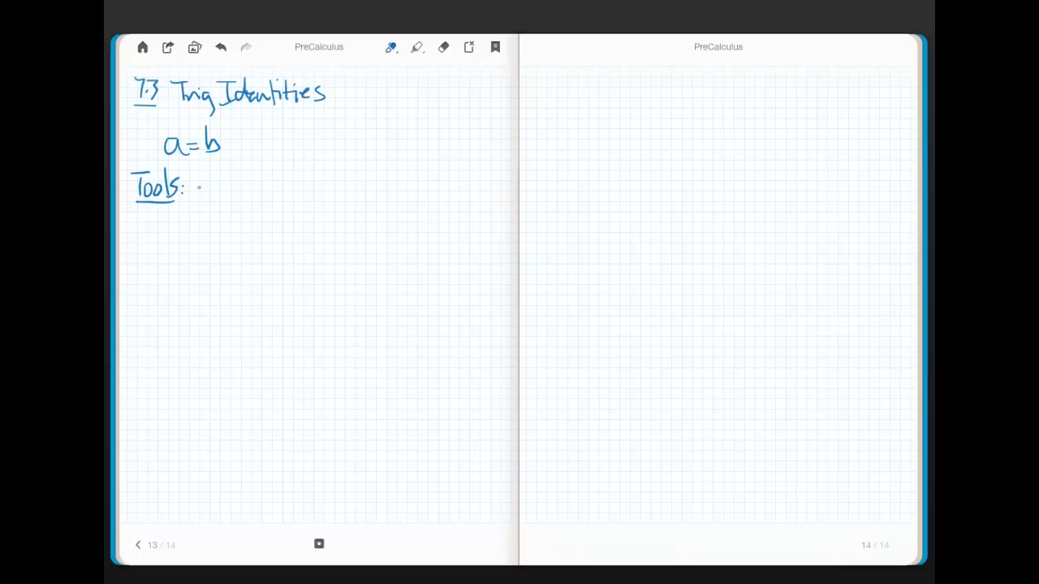
{"action": "mouse_move", "coordinate": [202, 177]}
{"action": "left_mouse_down"}
{"action": "mouse_move", "coordinate": [203, 198]}
{"action": "mouse_move", "coordinate": [213, 182]}
{"action": "mouse_move", "coordinate": [229, 198]}
{"action": "mouse_move", "coordinate": [241, 181]}
{"action": "mouse_move", "coordinate": [247, 192]}
{"action": "mouse_move", "coordinate": [265, 186]}
{"action": "left_mouse_up"}
{"action": "mouse_move", "coordinate": [255, 193]}
{"action": "left_mouse_down"}
{"action": "mouse_move", "coordinate": [274, 186]}
{"action": "mouse_move", "coordinate": [271, 193]}
{"action": "left_mouse_up"}
{"action": "left_click_drag", "start_coordinate": [284, 186], "coordinate": [311, 186]}
{"action": "mouse_move", "coordinate": [273, 196]}
{"action": "left_mouse_down"}
{"action": "mouse_move", "coordinate": [310, 195]}
{"action": "mouse_move", "coordinate": [279, 209]}
{"action": "mouse_move", "coordinate": [349, 199]}
{"action": "left_mouse_up"}
Step: Write cotθ = cosθ/sinθ beside the tan identity
{"action": "mouse_move", "coordinate": [359, 187]}
{"action": "left_mouse_down"}
{"action": "mouse_move", "coordinate": [356, 197]}
{"action": "mouse_move", "coordinate": [378, 182]}
{"action": "left_mouse_up"}
{"action": "left_click_drag", "start_coordinate": [382, 180], "coordinate": [386, 188]}
{"action": "left_click_drag", "start_coordinate": [388, 185], "coordinate": [398, 190]}
{"action": "left_click_drag", "start_coordinate": [410, 183], "coordinate": [418, 193]}
{"action": "mouse_move", "coordinate": [434, 181]}
{"action": "left_mouse_down"}
{"action": "mouse_move", "coordinate": [437, 195]}
{"action": "mouse_move", "coordinate": [408, 212]}
{"action": "left_mouse_up"}
{"action": "mouse_move", "coordinate": [416, 208]}
{"action": "left_mouse_down"}
{"action": "mouse_move", "coordinate": [433, 214]}
{"action": "mouse_move", "coordinate": [439, 203]}
{"action": "left_mouse_up"}
{"action": "left_click_drag", "start_coordinate": [434, 209], "coordinate": [442, 208]}
{"action": "left_click", "coordinate": [385, 172]}
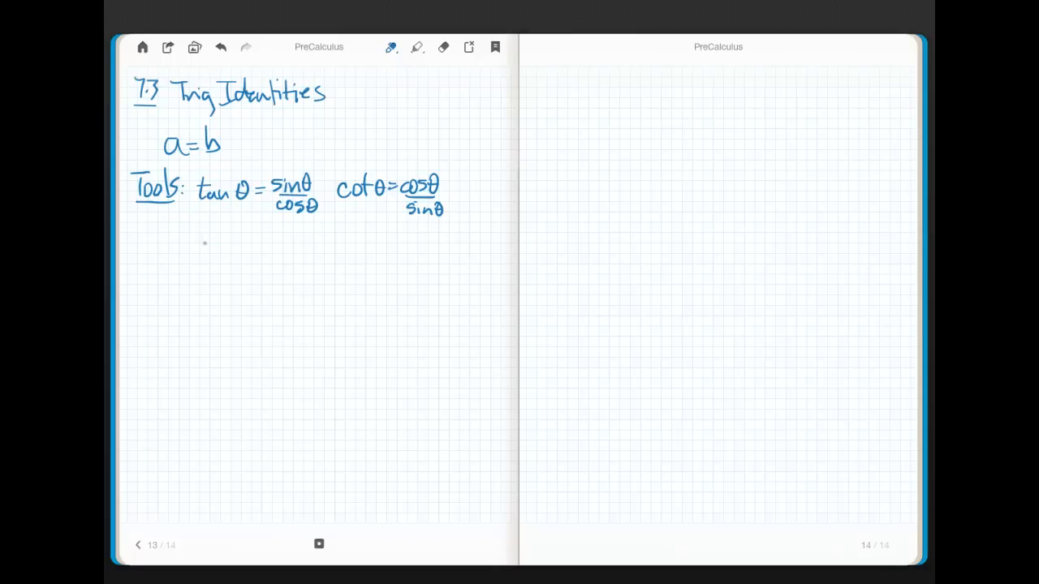
Step: Write cscθ = 1/sinθ below the tan identity
{"action": "mouse_move", "coordinate": [205, 238]}
{"action": "left_mouse_down"}
{"action": "mouse_move", "coordinate": [204, 254]}
{"action": "mouse_move", "coordinate": [224, 254]}
{"action": "left_mouse_up"}
{"action": "left_click_drag", "start_coordinate": [227, 242], "coordinate": [248, 242]}
{"action": "left_click_drag", "start_coordinate": [238, 249], "coordinate": [263, 247]}
{"action": "mouse_move", "coordinate": [255, 250]}
{"action": "left_mouse_down"}
{"action": "mouse_move", "coordinate": [273, 247]}
{"action": "mouse_move", "coordinate": [268, 263]}
{"action": "left_mouse_up"}
{"action": "left_click_drag", "start_coordinate": [272, 257], "coordinate": [283, 263]}
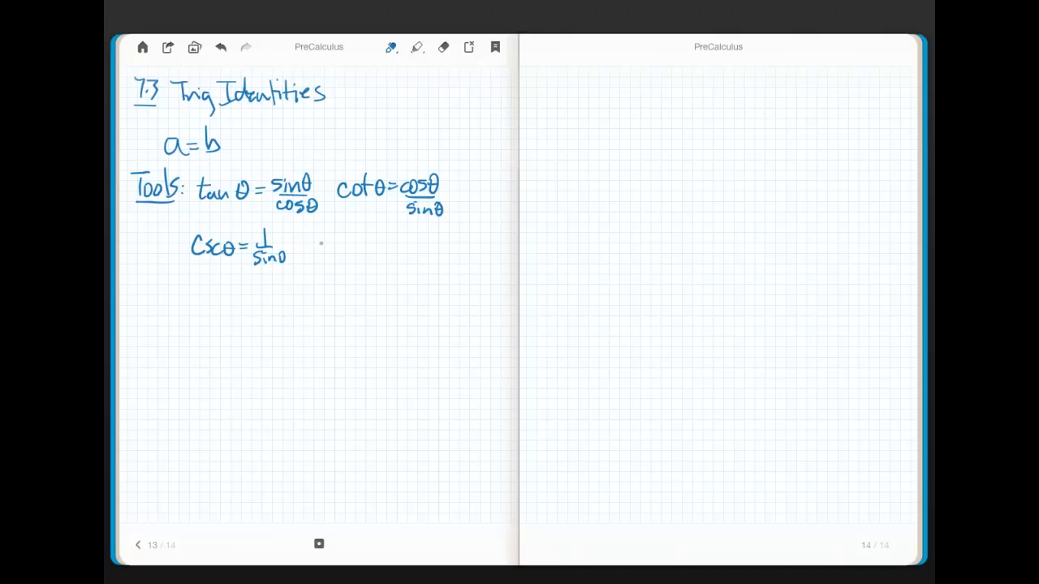
Step: Write secθ = 1/cosθ beside the csc identity
{"action": "mouse_move", "coordinate": [339, 241]}
{"action": "left_mouse_down"}
{"action": "mouse_move", "coordinate": [329, 253]}
{"action": "mouse_move", "coordinate": [354, 254]}
{"action": "left_mouse_up"}
{"action": "mouse_move", "coordinate": [372, 241]}
{"action": "left_mouse_down"}
{"action": "mouse_move", "coordinate": [370, 255]}
{"action": "mouse_move", "coordinate": [375, 242]}
{"action": "left_mouse_up"}
{"action": "left_click_drag", "start_coordinate": [367, 248], "coordinate": [394, 243]}
{"action": "left_click_drag", "start_coordinate": [385, 251], "coordinate": [397, 250]}
{"action": "mouse_move", "coordinate": [414, 231]}
{"action": "left_mouse_down"}
{"action": "mouse_move", "coordinate": [403, 265]}
{"action": "mouse_move", "coordinate": [415, 257]}
{"action": "mouse_move", "coordinate": [420, 268]}
{"action": "left_mouse_up"}
{"action": "mouse_move", "coordinate": [439, 254]}
{"action": "left_mouse_down"}
{"action": "mouse_move", "coordinate": [441, 266]}
{"action": "mouse_move", "coordinate": [438, 253]}
{"action": "left_mouse_up"}
{"action": "left_click_drag", "start_coordinate": [433, 260], "coordinate": [444, 260]}
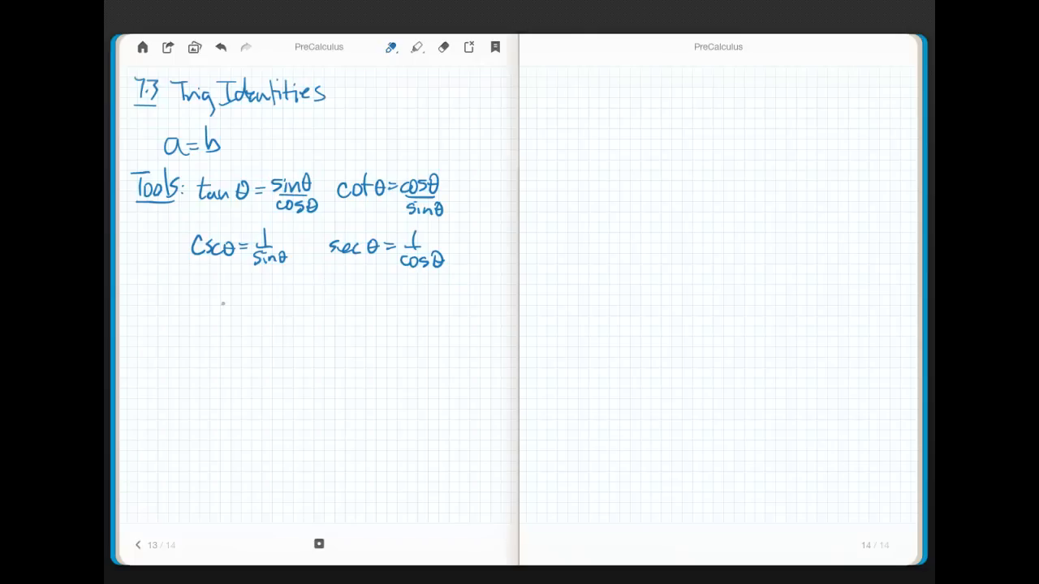
Step: Write the heading 'Pythagorean Identities'
{"action": "mouse_move", "coordinate": [178, 285]}
{"action": "left_mouse_down"}
{"action": "mouse_move", "coordinate": [229, 291]}
{"action": "mouse_move", "coordinate": [232, 302]}
{"action": "mouse_move", "coordinate": [258, 289]}
{"action": "mouse_move", "coordinate": [307, 275]}
{"action": "left_mouse_up"}
{"action": "mouse_move", "coordinate": [299, 278]}
{"action": "left_mouse_down"}
{"action": "mouse_move", "coordinate": [300, 297]}
{"action": "mouse_move", "coordinate": [350, 297]}
{"action": "left_mouse_up"}
{"action": "mouse_move", "coordinate": [354, 287]}
{"action": "left_mouse_down"}
{"action": "mouse_move", "coordinate": [365, 297]}
{"action": "mouse_move", "coordinate": [373, 284]}
{"action": "left_mouse_up"}
{"action": "mouse_move", "coordinate": [371, 273]}
{"action": "left_mouse_down"}
{"action": "mouse_move", "coordinate": [383, 298]}
{"action": "mouse_move", "coordinate": [393, 297]}
{"action": "left_mouse_up"}
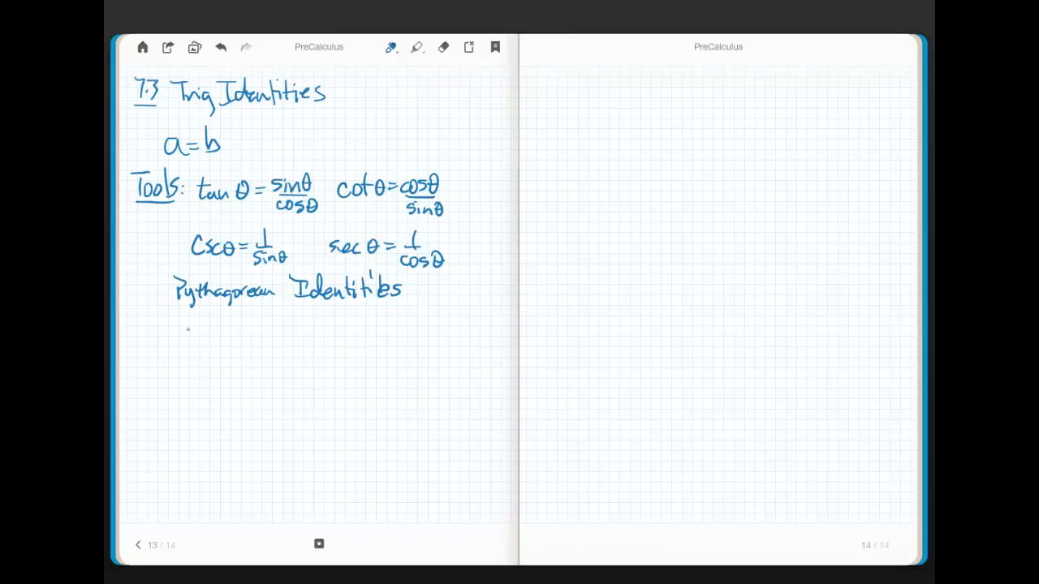
Step: Below the heading, write x²+y²=1 ⇒ sin²θ
{"action": "mouse_move", "coordinate": [186, 317]}
{"action": "left_mouse_down"}
{"action": "mouse_move", "coordinate": [203, 330]}
{"action": "mouse_move", "coordinate": [228, 323]}
{"action": "mouse_move", "coordinate": [235, 341]}
{"action": "mouse_move", "coordinate": [255, 316]}
{"action": "left_mouse_up"}
{"action": "left_click_drag", "start_coordinate": [247, 323], "coordinate": [299, 324]}
{"action": "mouse_move", "coordinate": [297, 315]}
{"action": "left_mouse_down"}
{"action": "mouse_move", "coordinate": [310, 322]}
{"action": "mouse_move", "coordinate": [299, 329]}
{"action": "left_mouse_up"}
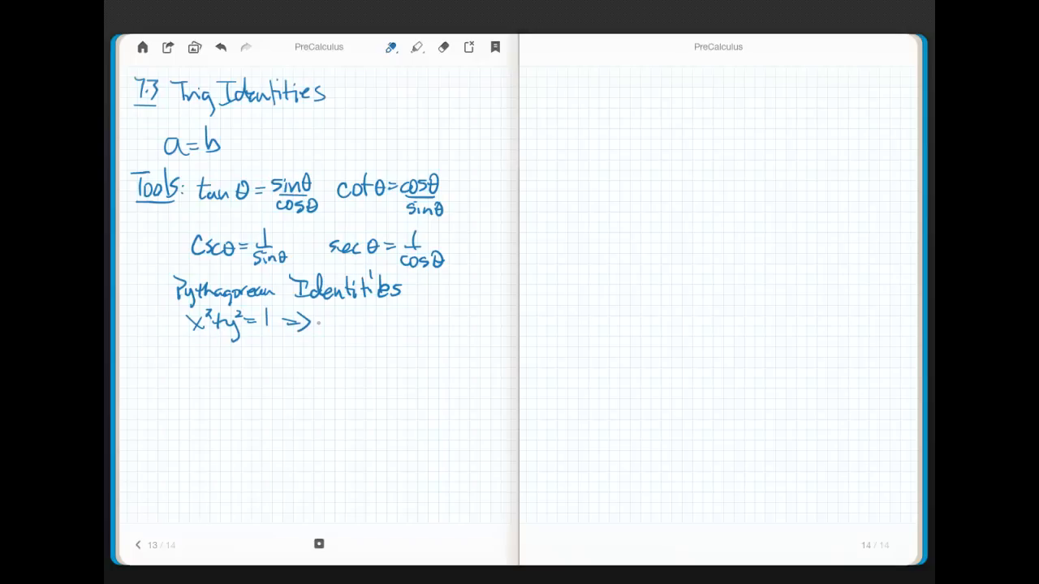
{"action": "left_click_drag", "start_coordinate": [326, 317], "coordinate": [319, 331]}
{"action": "left_click_drag", "start_coordinate": [330, 323], "coordinate": [344, 331]}
{"action": "left_click_drag", "start_coordinate": [343, 310], "coordinate": [345, 322]}
{"action": "mouse_move", "coordinate": [358, 317]}
{"action": "left_mouse_down"}
{"action": "mouse_move", "coordinate": [356, 334]}
{"action": "mouse_move", "coordinate": [405, 328]}
{"action": "left_mouse_up"}
Step: Complete sin²θ+cos²θ=1 and draw a box around each θ
{"action": "left_click_drag", "start_coordinate": [412, 316], "coordinate": [410, 331]}
{"action": "left_click_drag", "start_coordinate": [417, 309], "coordinate": [424, 320]}
{"action": "mouse_move", "coordinate": [430, 313]}
{"action": "left_mouse_down"}
{"action": "mouse_move", "coordinate": [430, 331]}
{"action": "mouse_move", "coordinate": [450, 326]}
{"action": "left_mouse_up"}
{"action": "left_click_drag", "start_coordinate": [462, 305], "coordinate": [461, 333]}
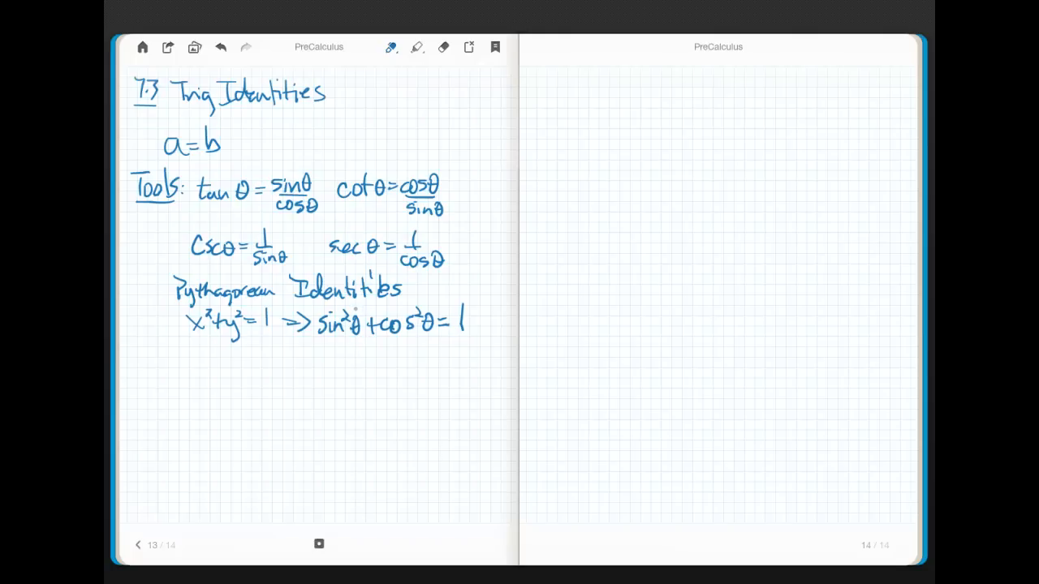
{"action": "mouse_move", "coordinate": [357, 307]}
{"action": "left_mouse_down"}
{"action": "mouse_move", "coordinate": [347, 341]}
{"action": "mouse_move", "coordinate": [365, 307]}
{"action": "mouse_move", "coordinate": [352, 307]}
{"action": "left_mouse_up"}
{"action": "mouse_move", "coordinate": [426, 306]}
{"action": "left_mouse_down"}
{"action": "mouse_move", "coordinate": [425, 336]}
{"action": "mouse_move", "coordinate": [438, 328]}
{"action": "mouse_move", "coordinate": [424, 335]}
{"action": "left_mouse_up"}
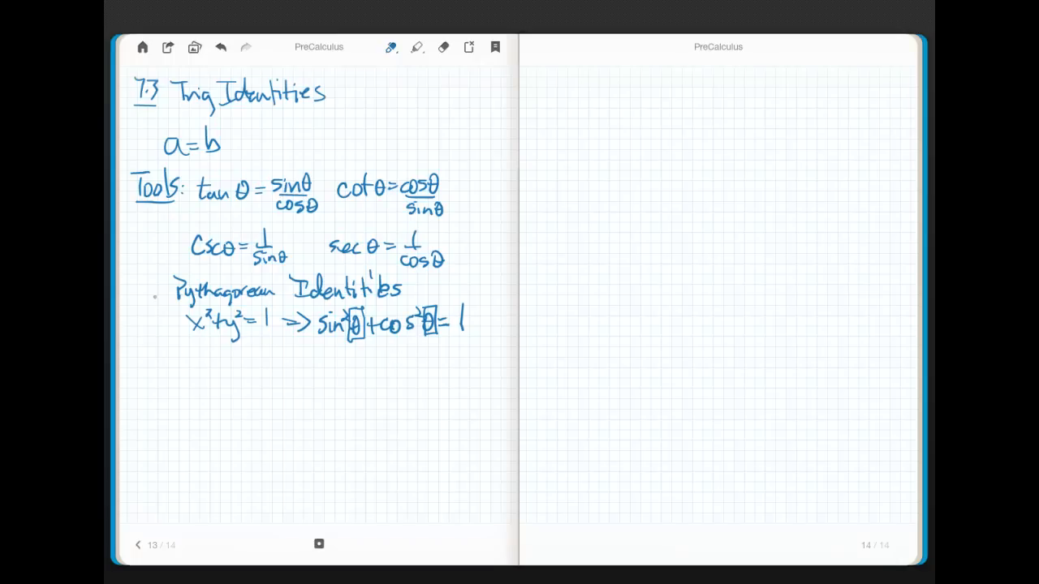
Step: Switch the pen to black ink and start writing sin²θ over a fraction bar
{"action": "right_click", "coordinate": [139, 279]}
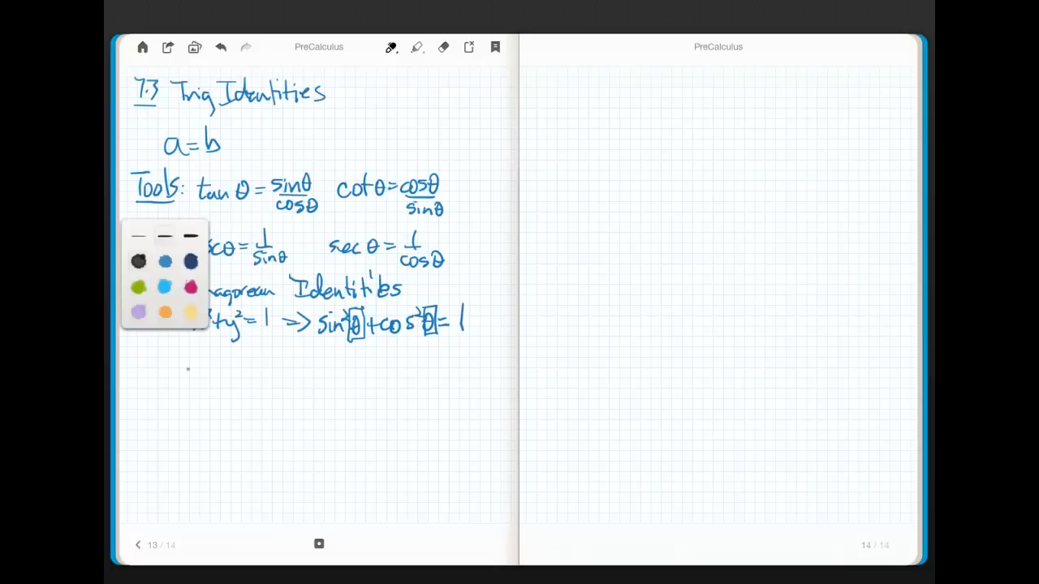
{"action": "mouse_move", "coordinate": [191, 358]}
{"action": "left_mouse_down"}
{"action": "mouse_move", "coordinate": [184, 370]}
{"action": "mouse_move", "coordinate": [222, 358]}
{"action": "mouse_move", "coordinate": [308, 369]}
{"action": "left_mouse_up"}
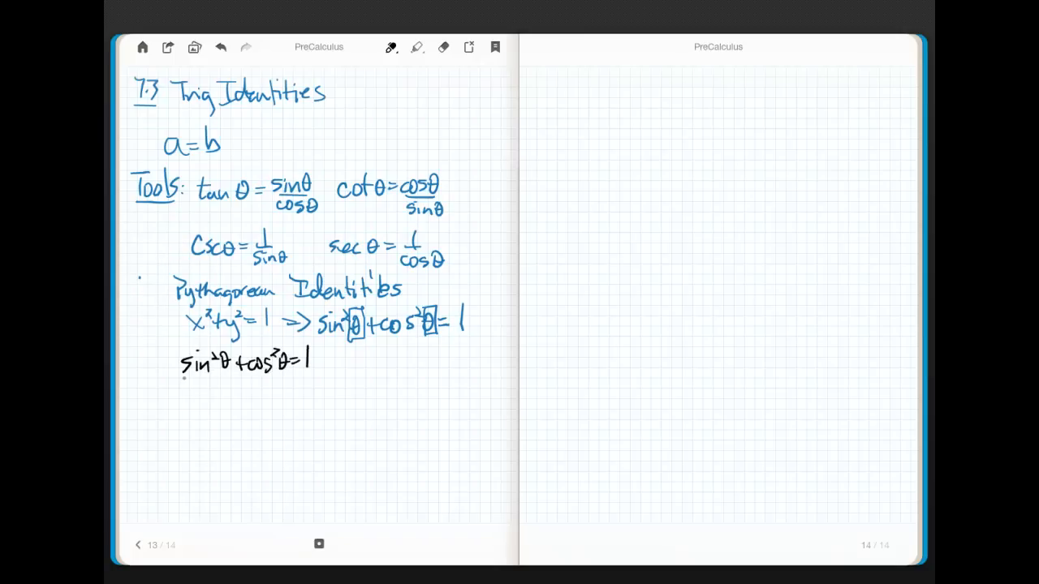
{"action": "mouse_move", "coordinate": [182, 377]}
{"action": "left_mouse_down"}
{"action": "mouse_move", "coordinate": [218, 379]}
{"action": "mouse_move", "coordinate": [200, 396]}
{"action": "mouse_move", "coordinate": [217, 383]}
{"action": "mouse_move", "coordinate": [247, 400]}
{"action": "mouse_move", "coordinate": [281, 374]}
{"action": "mouse_move", "coordinate": [258, 394]}
{"action": "left_mouse_up"}
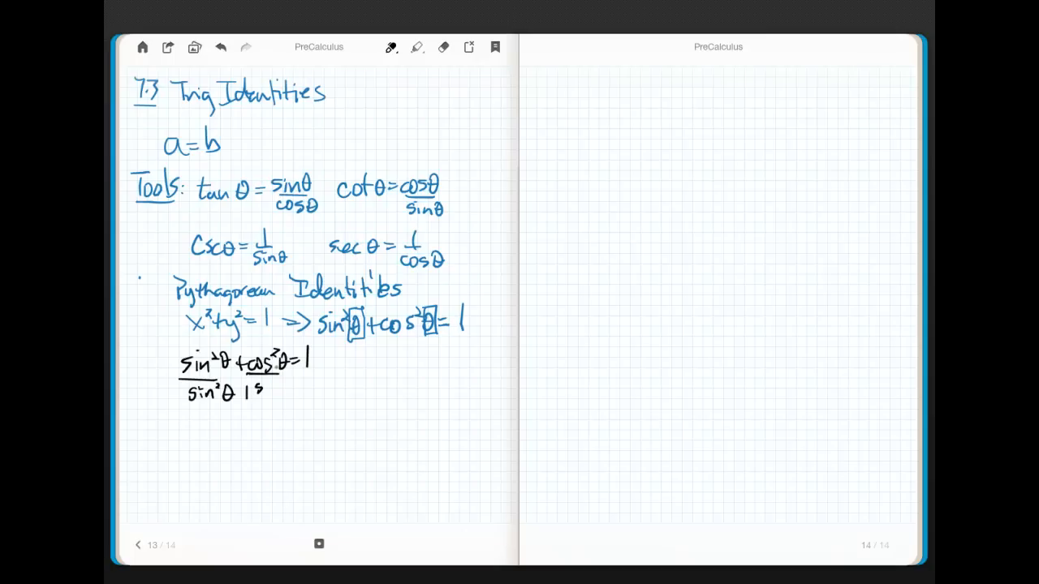
Step: Erase the mistaken 1, add the sin²θ denominators, and cancel the first fraction
{"action": "left_click", "coordinate": [443, 46]}
{"action": "left_click_drag", "start_coordinate": [245, 385], "coordinate": [246, 398]}
{"action": "left_click", "coordinate": [392, 46]}
{"action": "mouse_move", "coordinate": [264, 384]}
{"action": "left_mouse_down"}
{"action": "mouse_move", "coordinate": [265, 395]}
{"action": "mouse_move", "coordinate": [279, 387]}
{"action": "mouse_move", "coordinate": [283, 398]}
{"action": "mouse_move", "coordinate": [321, 373]}
{"action": "left_mouse_up"}
{"action": "left_click_drag", "start_coordinate": [306, 388], "coordinate": [307, 398]}
{"action": "mouse_move", "coordinate": [311, 397]}
{"action": "left_mouse_down"}
{"action": "mouse_move", "coordinate": [329, 388]}
{"action": "mouse_move", "coordinate": [290, 390]}
{"action": "left_mouse_up"}
{"action": "left_click_drag", "start_coordinate": [212, 360], "coordinate": [197, 404]}
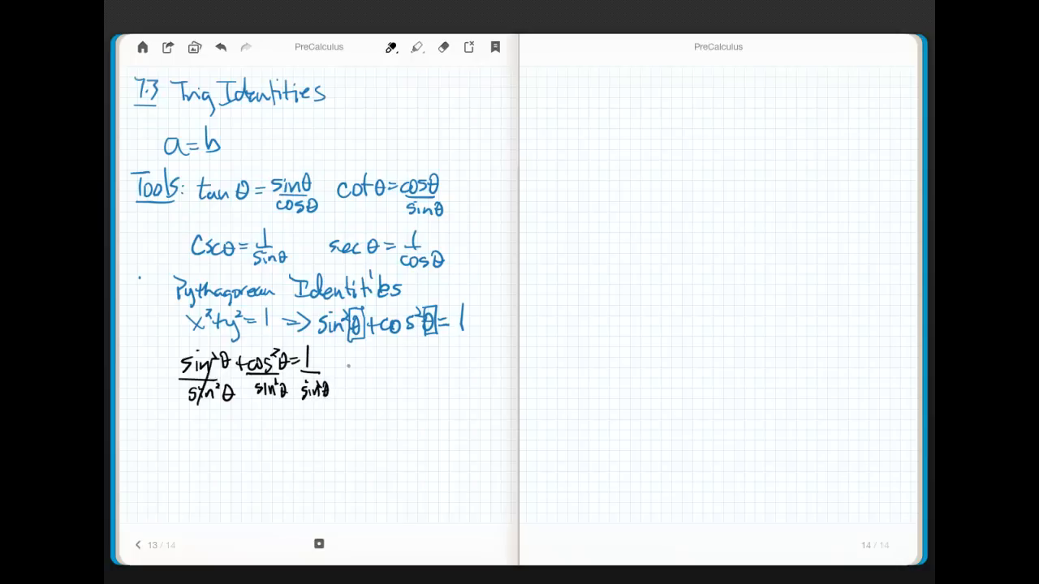
Step: Write ⇒ 1 after the divided equation and add the missing exponent to a denominator
{"action": "left_click_drag", "start_coordinate": [344, 367], "coordinate": [355, 366]}
{"action": "mouse_move", "coordinate": [343, 374]}
{"action": "left_mouse_down"}
{"action": "mouse_move", "coordinate": [387, 383]}
{"action": "mouse_move", "coordinate": [399, 367]}
{"action": "left_mouse_up"}
{"action": "mouse_move", "coordinate": [398, 361]}
{"action": "left_mouse_down"}
{"action": "mouse_move", "coordinate": [398, 382]}
{"action": "mouse_move", "coordinate": [410, 372]}
{"action": "left_mouse_up"}
{"action": "left_click_drag", "start_coordinate": [277, 386], "coordinate": [285, 392]}
{"action": "left_click_drag", "start_coordinate": [397, 225], "coordinate": [436, 229]}
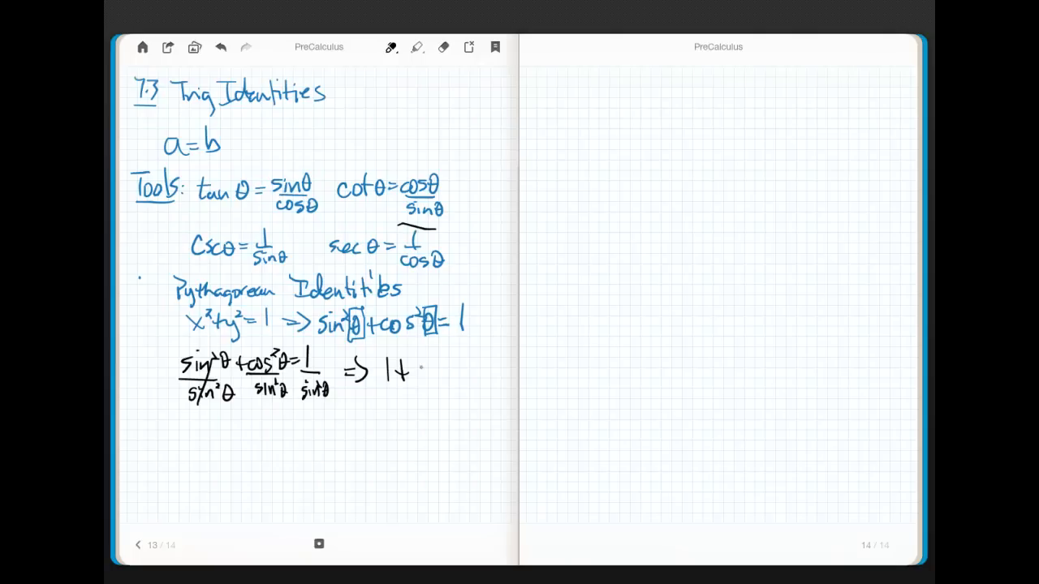
Step: Complete the result as 1 + cot²θ = csc²θ
{"action": "left_click_drag", "start_coordinate": [423, 368], "coordinate": [422, 380]}
{"action": "left_click_drag", "start_coordinate": [431, 370], "coordinate": [438, 382]}
{"action": "left_click_drag", "start_coordinate": [433, 367], "coordinate": [471, 367]}
{"action": "left_click_drag", "start_coordinate": [459, 376], "coordinate": [472, 375]}
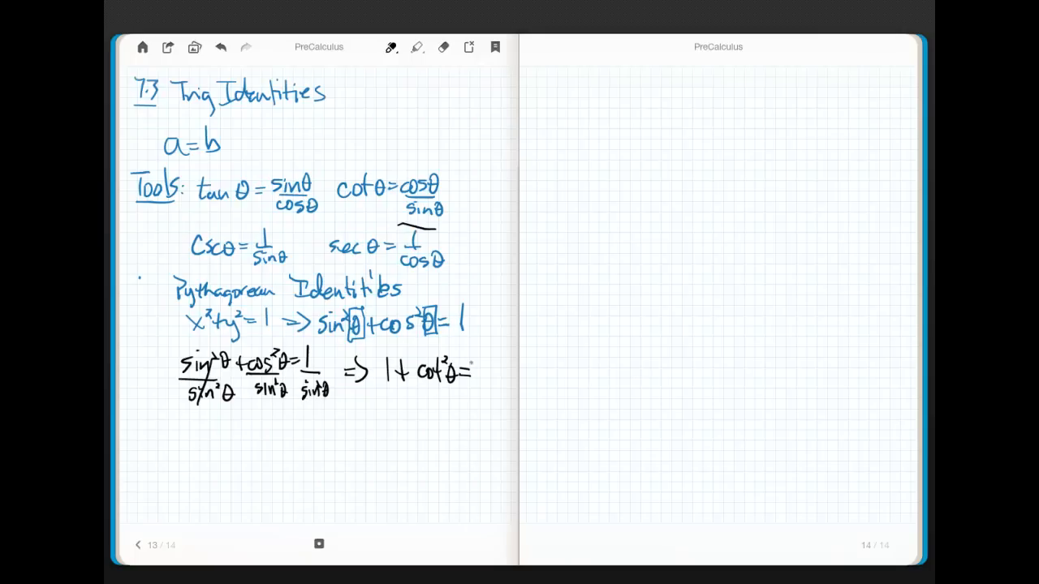
{"action": "left_click_drag", "start_coordinate": [484, 362], "coordinate": [485, 375]}
{"action": "mouse_move", "coordinate": [490, 363]}
{"action": "left_mouse_down"}
{"action": "mouse_move", "coordinate": [483, 376]}
{"action": "mouse_move", "coordinate": [498, 375]}
{"action": "left_mouse_up"}
{"action": "left_click_drag", "start_coordinate": [504, 344], "coordinate": [506, 354]}
{"action": "mouse_move", "coordinate": [510, 363]}
{"action": "left_mouse_down"}
{"action": "mouse_move", "coordinate": [505, 373]}
{"action": "mouse_move", "coordinate": [510, 362]}
{"action": "left_mouse_up"}
{"action": "left_click_drag", "start_coordinate": [505, 367], "coordinate": [512, 368]}
Step: Rewrite sin²θ + cos²θ = on a new line
{"action": "mouse_move", "coordinate": [190, 429]}
{"action": "left_mouse_down"}
{"action": "mouse_move", "coordinate": [182, 438]}
{"action": "mouse_move", "coordinate": [193, 440]}
{"action": "left_mouse_up"}
{"action": "mouse_move", "coordinate": [196, 432]}
{"action": "left_mouse_down"}
{"action": "mouse_move", "coordinate": [208, 441]}
{"action": "mouse_move", "coordinate": [211, 429]}
{"action": "left_mouse_up"}
{"action": "left_click_drag", "start_coordinate": [214, 426], "coordinate": [220, 442]}
{"action": "left_click_drag", "start_coordinate": [216, 437], "coordinate": [242, 440]}
{"action": "left_click_drag", "start_coordinate": [258, 429], "coordinate": [261, 440]}
{"action": "left_click_drag", "start_coordinate": [265, 430], "coordinate": [268, 440]}
{"action": "mouse_move", "coordinate": [271, 433]}
{"action": "left_mouse_down"}
{"action": "mouse_move", "coordinate": [279, 430]}
{"action": "mouse_move", "coordinate": [276, 442]}
{"action": "left_mouse_up"}
{"action": "mouse_move", "coordinate": [274, 422]}
{"action": "left_mouse_down"}
{"action": "mouse_move", "coordinate": [286, 440]}
{"action": "mouse_move", "coordinate": [307, 431]}
{"action": "left_mouse_up"}
{"action": "left_click_drag", "start_coordinate": [296, 435], "coordinate": [319, 443]}
Step: Divide every term, including the right-hand 1, by cos²θ and cross out the cos² terms
{"action": "mouse_move", "coordinate": [182, 448]}
{"action": "left_mouse_down"}
{"action": "mouse_move", "coordinate": [223, 447]}
{"action": "mouse_move", "coordinate": [185, 469]}
{"action": "mouse_move", "coordinate": [194, 464]}
{"action": "left_mouse_up"}
{"action": "left_click_drag", "start_coordinate": [199, 463], "coordinate": [219, 463]}
{"action": "mouse_move", "coordinate": [224, 460]}
{"action": "left_mouse_down"}
{"action": "mouse_move", "coordinate": [218, 469]}
{"action": "mouse_move", "coordinate": [281, 445]}
{"action": "mouse_move", "coordinate": [255, 469]}
{"action": "left_mouse_up"}
{"action": "left_click", "coordinate": [255, 459]}
{"action": "left_click_drag", "start_coordinate": [265, 460], "coordinate": [284, 456]}
{"action": "mouse_move", "coordinate": [289, 458]}
{"action": "left_mouse_down"}
{"action": "mouse_move", "coordinate": [286, 467]}
{"action": "mouse_move", "coordinate": [334, 440]}
{"action": "mouse_move", "coordinate": [316, 464]}
{"action": "left_mouse_up"}
{"action": "left_click_drag", "start_coordinate": [325, 456], "coordinate": [327, 463]}
{"action": "left_click_drag", "start_coordinate": [331, 446], "coordinate": [337, 463]}
{"action": "left_click_drag", "start_coordinate": [336, 456], "coordinate": [364, 438]}
{"action": "left_click_drag", "start_coordinate": [362, 425], "coordinate": [363, 445]}
{"action": "left_click_drag", "start_coordinate": [284, 415], "coordinate": [264, 474]}
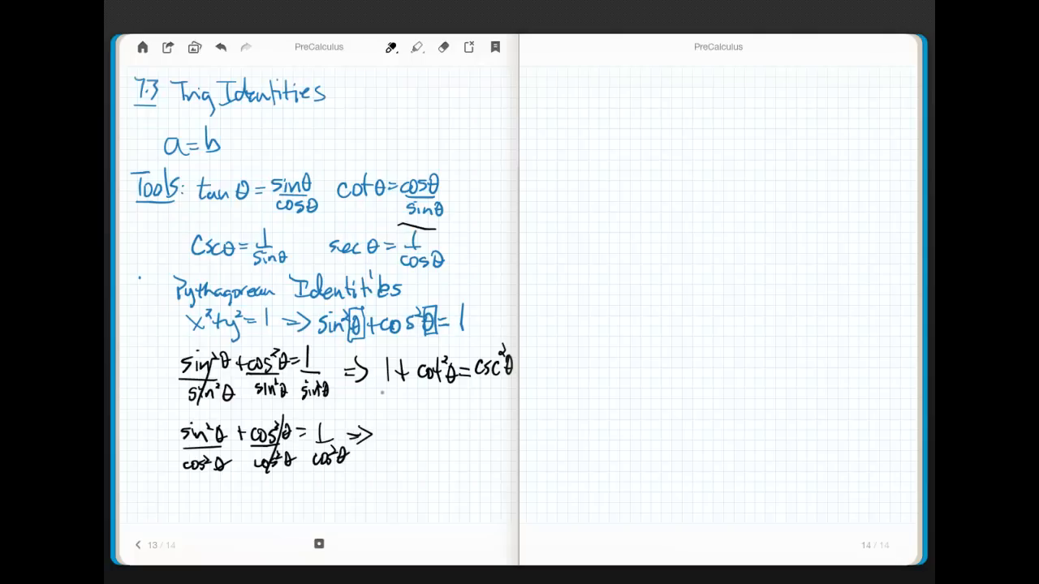
Step: Conclude ⇒ tan²θ + 1 = sec²θ
{"action": "left_click_drag", "start_coordinate": [387, 419], "coordinate": [388, 444]}
{"action": "left_click_drag", "start_coordinate": [380, 431], "coordinate": [418, 442]}
{"action": "mouse_move", "coordinate": [409, 420]}
{"action": "left_mouse_down"}
{"action": "mouse_move", "coordinate": [424, 441]}
{"action": "mouse_move", "coordinate": [443, 434]}
{"action": "left_mouse_up"}
{"action": "mouse_move", "coordinate": [439, 424]}
{"action": "left_mouse_down"}
{"action": "mouse_move", "coordinate": [439, 445]}
{"action": "mouse_move", "coordinate": [465, 427]}
{"action": "left_mouse_up"}
{"action": "left_click_drag", "start_coordinate": [455, 434], "coordinate": [465, 433]}
{"action": "left_click_drag", "start_coordinate": [476, 424], "coordinate": [474, 440]}
{"action": "mouse_move", "coordinate": [483, 427]}
{"action": "left_mouse_down"}
{"action": "mouse_move", "coordinate": [492, 438]}
{"action": "mouse_move", "coordinate": [502, 425]}
{"action": "left_mouse_up"}
{"action": "left_click_drag", "start_coordinate": [508, 427], "coordinate": [510, 438]}
{"action": "left_click_drag", "start_coordinate": [497, 434], "coordinate": [513, 434]}
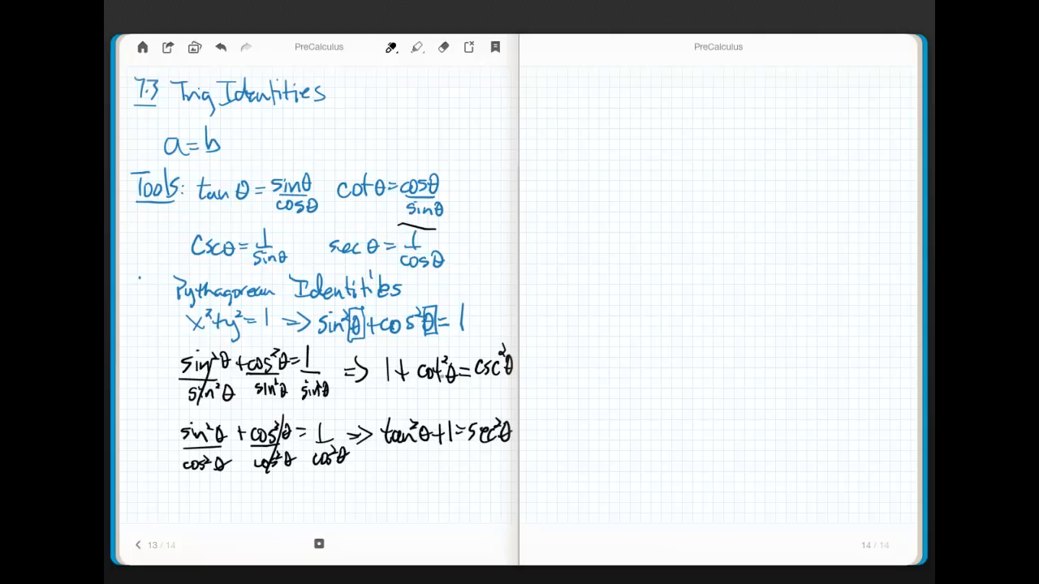
Step: Write an underlined "Even odd" heading at the top of the right page
{"action": "mouse_move", "coordinate": [525, 81]}
{"action": "left_mouse_down"}
{"action": "mouse_move", "coordinate": [535, 84]}
{"action": "mouse_move", "coordinate": [528, 104]}
{"action": "mouse_move", "coordinate": [537, 95]}
{"action": "left_mouse_up"}
{"action": "left_click_drag", "start_coordinate": [537, 96], "coordinate": [553, 106]}
{"action": "mouse_move", "coordinate": [553, 106]}
{"action": "left_mouse_down"}
{"action": "mouse_move", "coordinate": [591, 86]}
{"action": "mouse_move", "coordinate": [593, 107]}
{"action": "left_mouse_up"}
{"action": "left_click_drag", "start_coordinate": [601, 97], "coordinate": [602, 84]}
{"action": "left_click_drag", "start_coordinate": [538, 115], "coordinate": [591, 120]}
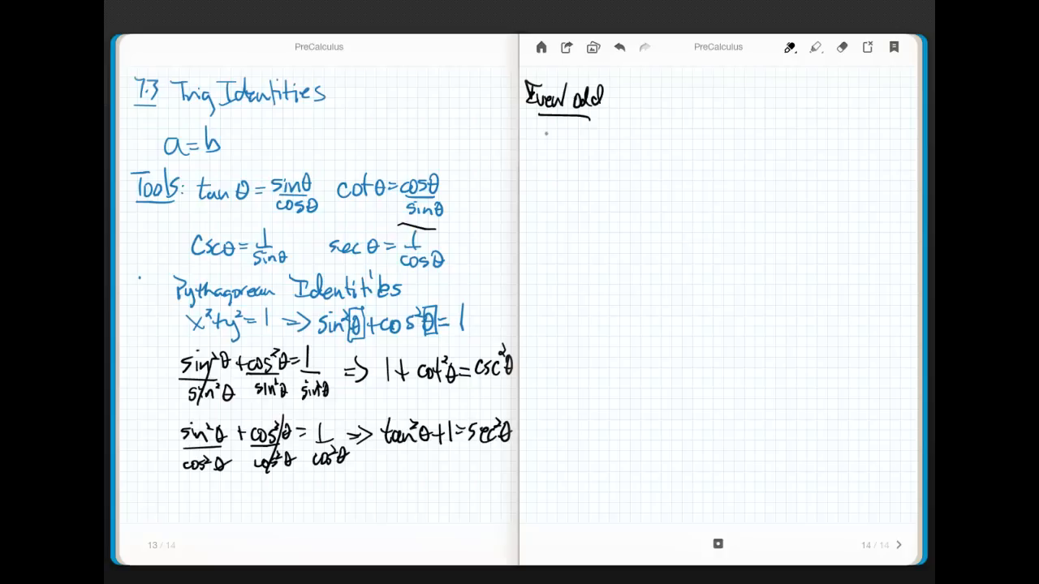
Step: Write sin(−θ) = −sinθ and, below it, cos(−θ) = cosθ
{"action": "left_click_drag", "start_coordinate": [546, 128], "coordinate": [547, 143]}
{"action": "mouse_move", "coordinate": [550, 142]}
{"action": "left_mouse_down"}
{"action": "mouse_move", "coordinate": [557, 134]}
{"action": "mouse_move", "coordinate": [583, 141]}
{"action": "mouse_move", "coordinate": [570, 146]}
{"action": "mouse_move", "coordinate": [593, 145]}
{"action": "mouse_move", "coordinate": [606, 133]}
{"action": "left_mouse_up"}
{"action": "left_click_drag", "start_coordinate": [596, 137], "coordinate": [606, 137]}
{"action": "left_click_drag", "start_coordinate": [608, 135], "coordinate": [629, 142]}
{"action": "left_click_drag", "start_coordinate": [631, 141], "coordinate": [652, 132]}
{"action": "left_click_drag", "start_coordinate": [631, 117], "coordinate": [632, 121]}
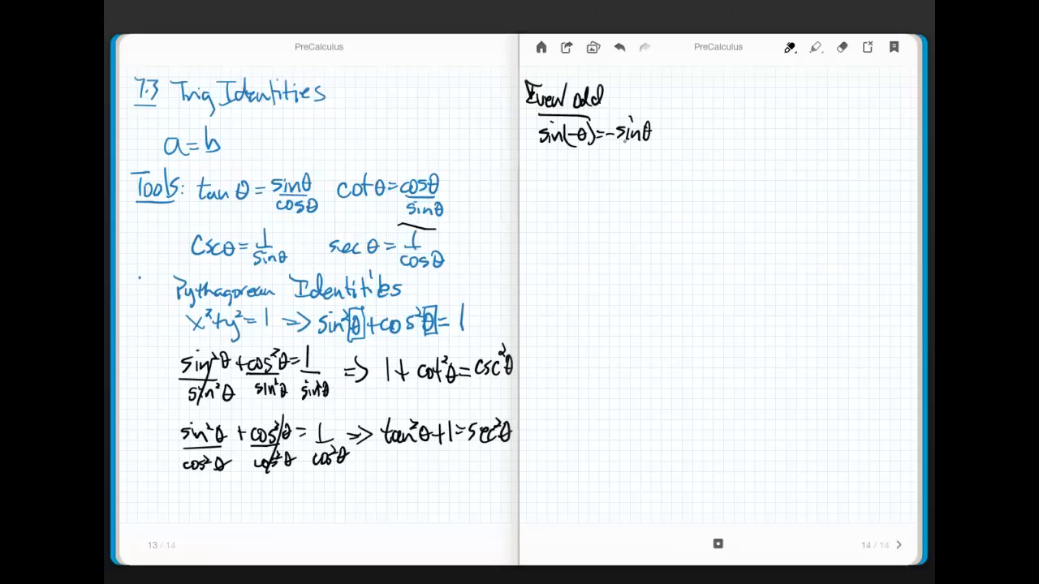
{"action": "mouse_move", "coordinate": [546, 164]}
{"action": "left_mouse_down"}
{"action": "mouse_move", "coordinate": [556, 173]}
{"action": "mouse_move", "coordinate": [578, 167]}
{"action": "left_mouse_up"}
{"action": "mouse_move", "coordinate": [586, 159]}
{"action": "left_mouse_down"}
{"action": "mouse_move", "coordinate": [583, 174]}
{"action": "mouse_move", "coordinate": [589, 166]}
{"action": "left_mouse_up"}
{"action": "mouse_move", "coordinate": [590, 156]}
{"action": "left_mouse_down"}
{"action": "mouse_move", "coordinate": [592, 174]}
{"action": "mouse_move", "coordinate": [608, 164]}
{"action": "left_mouse_up"}
{"action": "left_click_drag", "start_coordinate": [600, 167], "coordinate": [616, 171]}
{"action": "mouse_move", "coordinate": [628, 162]}
{"action": "left_mouse_down"}
{"action": "mouse_move", "coordinate": [632, 171]}
{"action": "mouse_move", "coordinate": [647, 156]}
{"action": "left_mouse_up"}
{"action": "left_click_drag", "start_coordinate": [642, 165], "coordinate": [654, 164]}
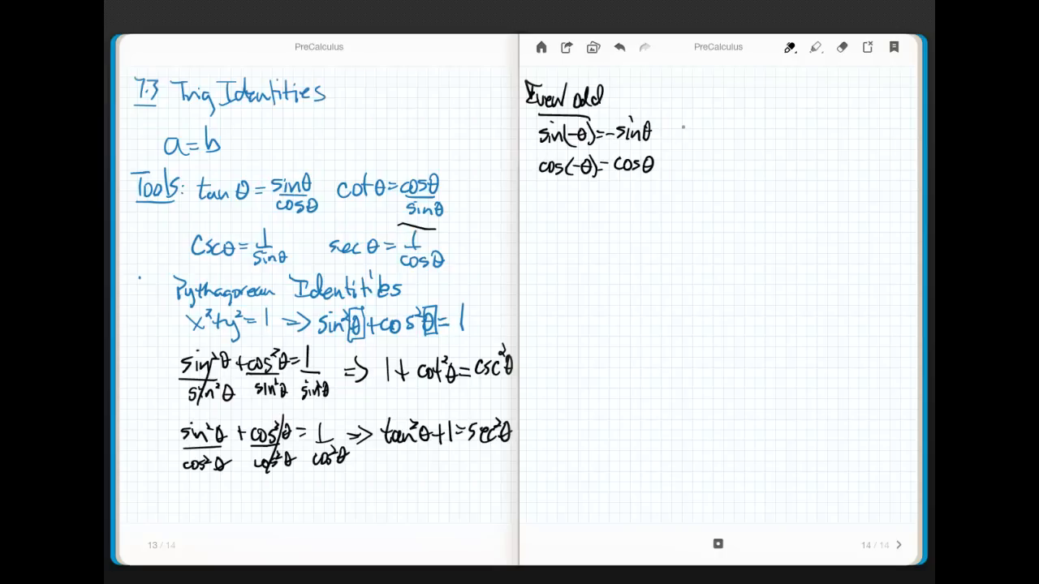
Step: Add csc(−θ) = −cscθ and sec(−θ) = secθ beside the sine and cosine identities
{"action": "left_click_drag", "start_coordinate": [688, 125], "coordinate": [703, 136]}
{"action": "mouse_move", "coordinate": [710, 131]}
{"action": "left_mouse_down"}
{"action": "mouse_move", "coordinate": [720, 136]}
{"action": "mouse_move", "coordinate": [707, 141]}
{"action": "mouse_move", "coordinate": [730, 146]}
{"action": "mouse_move", "coordinate": [743, 129]}
{"action": "left_mouse_up"}
{"action": "left_click_drag", "start_coordinate": [732, 136], "coordinate": [741, 136]}
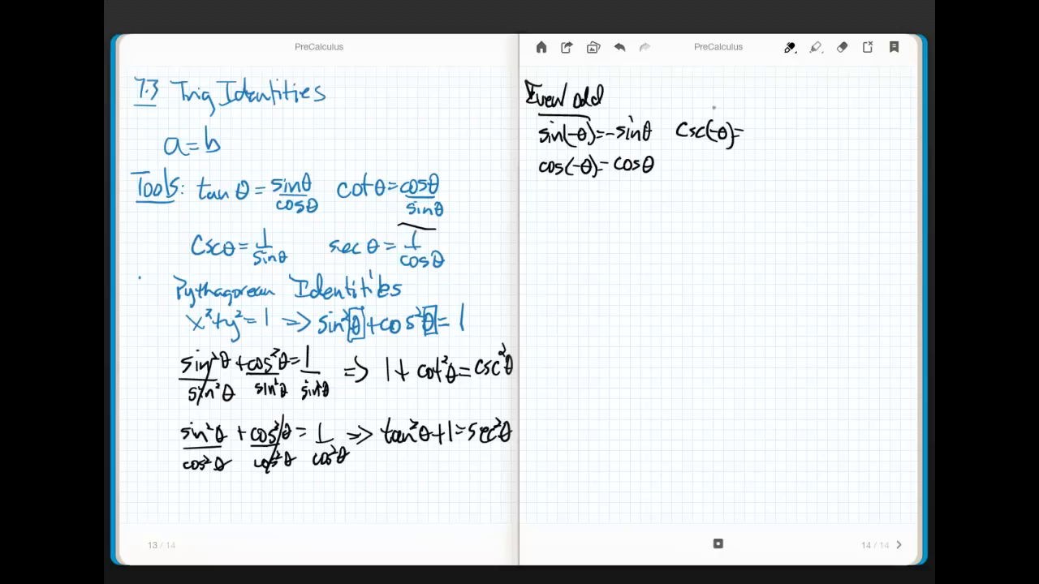
{"action": "mouse_move", "coordinate": [748, 133]}
{"action": "left_mouse_down"}
{"action": "mouse_move", "coordinate": [791, 143]}
{"action": "mouse_move", "coordinate": [796, 131]}
{"action": "left_mouse_up"}
{"action": "left_click_drag", "start_coordinate": [788, 136], "coordinate": [798, 137]}
{"action": "mouse_move", "coordinate": [687, 162]}
{"action": "left_mouse_down"}
{"action": "mouse_move", "coordinate": [679, 173]}
{"action": "mouse_move", "coordinate": [696, 172]}
{"action": "left_mouse_up"}
{"action": "left_click_drag", "start_coordinate": [704, 166], "coordinate": [723, 171]}
{"action": "mouse_move", "coordinate": [721, 164]}
{"action": "left_mouse_down"}
{"action": "mouse_move", "coordinate": [731, 165]}
{"action": "mouse_move", "coordinate": [712, 176]}
{"action": "mouse_move", "coordinate": [730, 174]}
{"action": "left_mouse_up"}
{"action": "left_click_drag", "start_coordinate": [737, 163], "coordinate": [777, 171]}
{"action": "left_click_drag", "start_coordinate": [791, 162], "coordinate": [789, 171]}
{"action": "left_click_drag", "start_coordinate": [786, 164], "coordinate": [796, 164]}
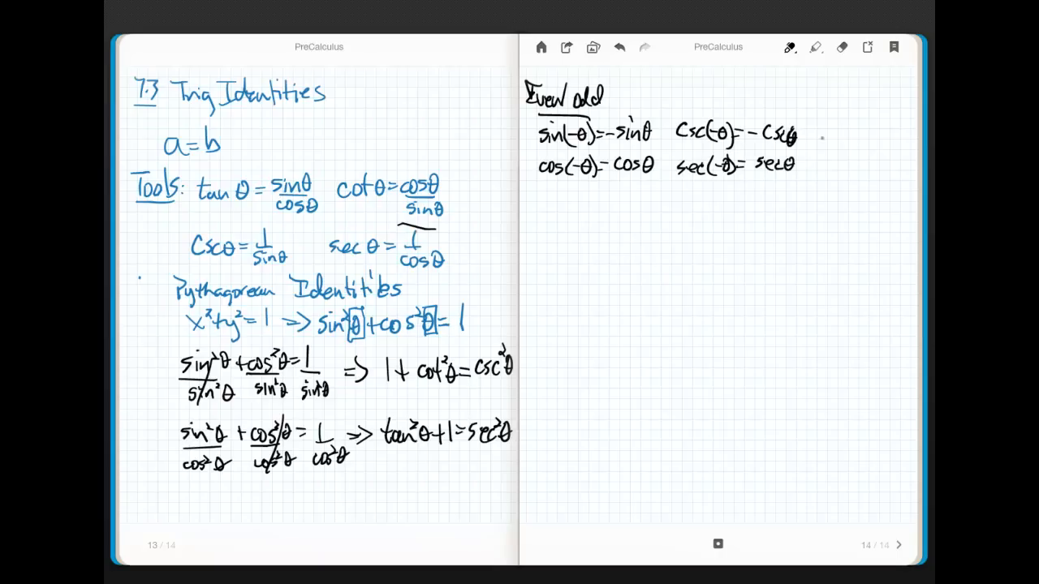
Step: Add tan(−θ) = −tanθ and cot(−θ) = −cotθ, then rule a line beneath the list
{"action": "mouse_move", "coordinate": [819, 118]}
{"action": "left_mouse_down"}
{"action": "mouse_move", "coordinate": [819, 141]}
{"action": "mouse_move", "coordinate": [828, 127]}
{"action": "left_mouse_up"}
{"action": "mouse_move", "coordinate": [831, 134]}
{"action": "left_mouse_down"}
{"action": "mouse_move", "coordinate": [831, 143]}
{"action": "mouse_move", "coordinate": [852, 135]}
{"action": "left_mouse_up"}
{"action": "mouse_move", "coordinate": [857, 129]}
{"action": "left_mouse_down"}
{"action": "mouse_move", "coordinate": [855, 143]}
{"action": "mouse_move", "coordinate": [876, 137]}
{"action": "left_mouse_up"}
{"action": "left_click_drag", "start_coordinate": [879, 137], "coordinate": [893, 143]}
{"action": "left_click_drag", "start_coordinate": [886, 131], "coordinate": [906, 143]}
{"action": "mouse_move", "coordinate": [912, 127]}
{"action": "left_mouse_down"}
{"action": "mouse_move", "coordinate": [909, 143]}
{"action": "mouse_move", "coordinate": [916, 134]}
{"action": "left_mouse_up"}
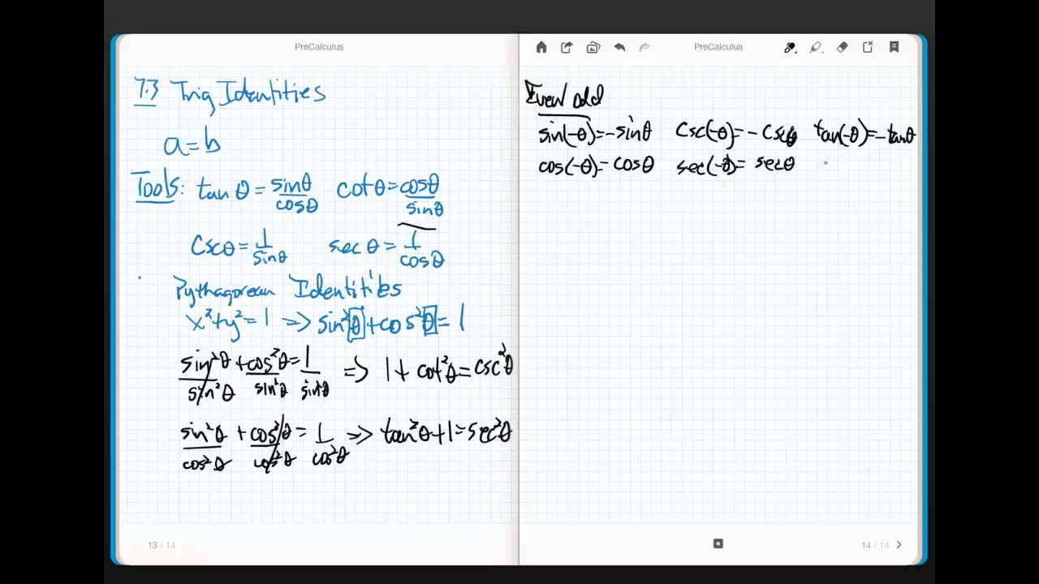
{"action": "left_click_drag", "start_coordinate": [821, 160], "coordinate": [828, 171]}
{"action": "mouse_move", "coordinate": [824, 162]}
{"action": "left_mouse_down"}
{"action": "mouse_move", "coordinate": [849, 168]}
{"action": "mouse_move", "coordinate": [857, 156]}
{"action": "left_mouse_up"}
{"action": "mouse_move", "coordinate": [849, 164]}
{"action": "left_mouse_down"}
{"action": "mouse_move", "coordinate": [858, 163]}
{"action": "mouse_move", "coordinate": [840, 174]}
{"action": "left_mouse_up"}
{"action": "mouse_move", "coordinate": [856, 152]}
{"action": "left_mouse_down"}
{"action": "mouse_move", "coordinate": [859, 172]}
{"action": "mouse_move", "coordinate": [873, 165]}
{"action": "left_mouse_up"}
{"action": "left_click_drag", "start_coordinate": [876, 164], "coordinate": [885, 170]}
{"action": "left_click_drag", "start_coordinate": [891, 162], "coordinate": [895, 172]}
{"action": "left_click_drag", "start_coordinate": [892, 163], "coordinate": [904, 171]}
{"action": "left_click_drag", "start_coordinate": [901, 164], "coordinate": [910, 164]}
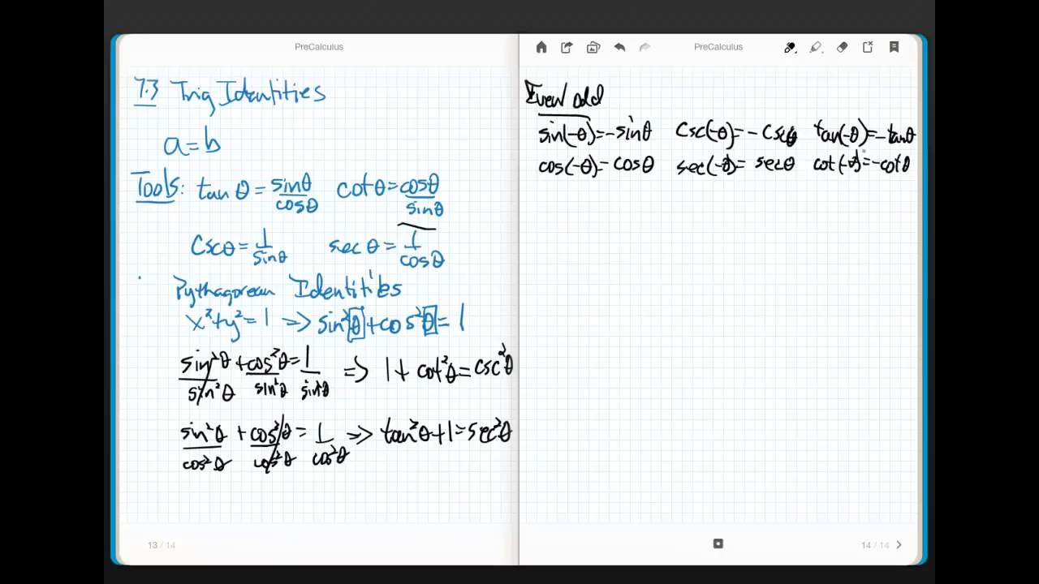
{"action": "left_click_drag", "start_coordinate": [527, 193], "coordinate": [724, 211]}
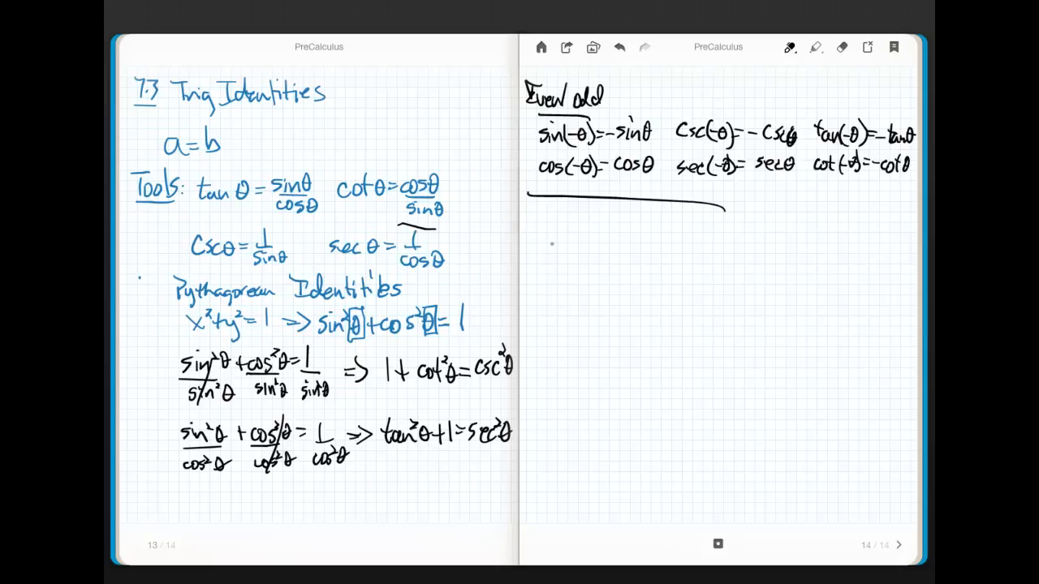
Step: Write the numerator tan x + cot x over a fraction bar below the line
{"action": "left_click_drag", "start_coordinate": [544, 224], "coordinate": [544, 250]}
{"action": "mouse_move", "coordinate": [534, 235]}
{"action": "left_mouse_down"}
{"action": "mouse_move", "coordinate": [555, 232]}
{"action": "mouse_move", "coordinate": [556, 248]}
{"action": "mouse_move", "coordinate": [591, 245]}
{"action": "left_mouse_up"}
{"action": "left_click_drag", "start_coordinate": [584, 240], "coordinate": [627, 245]}
{"action": "left_click_drag", "start_coordinate": [619, 236], "coordinate": [648, 245]}
{"action": "left_click_drag", "start_coordinate": [648, 234], "coordinate": [636, 245]}
{"action": "left_click_drag", "start_coordinate": [543, 257], "coordinate": [649, 260]}
Step: Write the denominator sec x · csc x and = 1, then arrow and box the left side
{"action": "mouse_move", "coordinate": [563, 265]}
{"action": "left_mouse_down"}
{"action": "mouse_move", "coordinate": [556, 279]}
{"action": "mouse_move", "coordinate": [571, 277]}
{"action": "left_mouse_up"}
{"action": "mouse_move", "coordinate": [582, 270]}
{"action": "left_mouse_down"}
{"action": "mouse_move", "coordinate": [576, 279]}
{"action": "mouse_move", "coordinate": [595, 280]}
{"action": "left_mouse_up"}
{"action": "mouse_move", "coordinate": [596, 266]}
{"action": "left_mouse_down"}
{"action": "mouse_move", "coordinate": [583, 280]}
{"action": "mouse_move", "coordinate": [635, 278]}
{"action": "left_mouse_up"}
{"action": "left_click", "coordinate": [609, 273]}
{"action": "mouse_move", "coordinate": [648, 266]}
{"action": "left_mouse_down"}
{"action": "mouse_move", "coordinate": [642, 277]}
{"action": "mouse_move", "coordinate": [659, 277]}
{"action": "left_mouse_up"}
{"action": "mouse_move", "coordinate": [659, 266]}
{"action": "left_mouse_down"}
{"action": "mouse_move", "coordinate": [649, 278]}
{"action": "mouse_move", "coordinate": [682, 249]}
{"action": "left_mouse_up"}
{"action": "left_click_drag", "start_coordinate": [666, 256], "coordinate": [694, 261]}
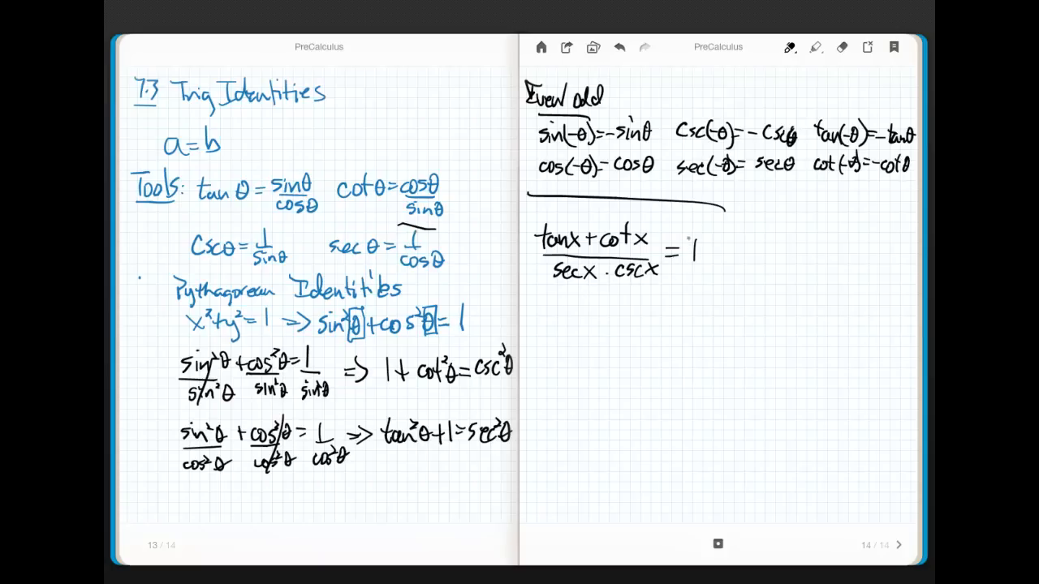
{"action": "mouse_move", "coordinate": [685, 230]}
{"action": "left_mouse_down"}
{"action": "mouse_move", "coordinate": [672, 203]}
{"action": "mouse_move", "coordinate": [659, 216]}
{"action": "left_mouse_up"}
{"action": "mouse_move", "coordinate": [597, 218]}
{"action": "left_mouse_down"}
{"action": "mouse_move", "coordinate": [537, 208]}
{"action": "mouse_move", "coordinate": [552, 284]}
{"action": "mouse_move", "coordinate": [641, 292]}
{"action": "mouse_move", "coordinate": [664, 231]}
{"action": "mouse_move", "coordinate": [570, 206]}
{"action": "left_mouse_up"}
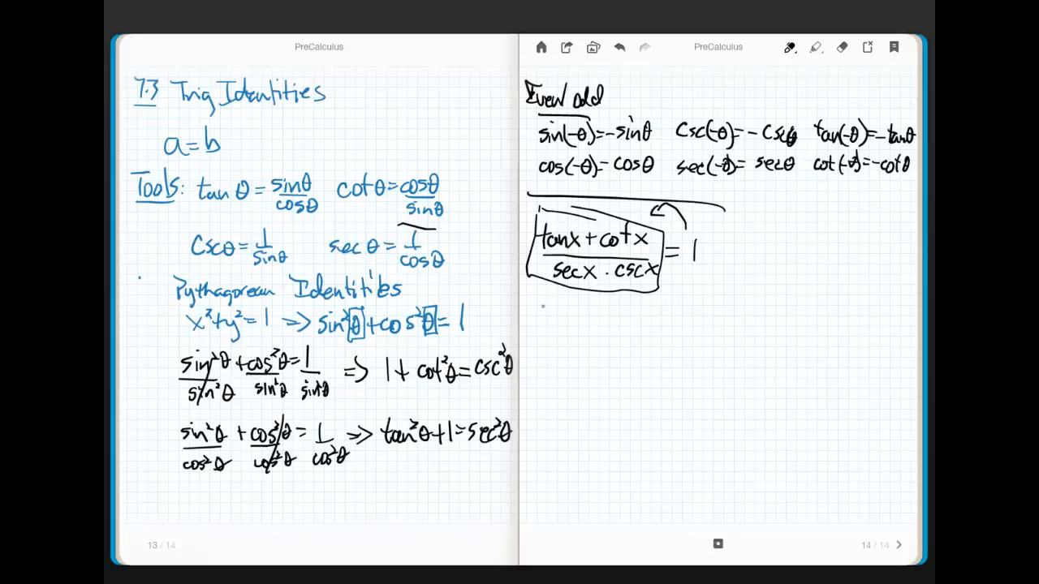
Step: Write sin x/cos x + cos x/sin x as the new numerator
{"action": "left_click_drag", "start_coordinate": [542, 306], "coordinate": [529, 319]}
{"action": "mouse_move", "coordinate": [541, 311]}
{"action": "left_mouse_down"}
{"action": "mouse_move", "coordinate": [542, 322]}
{"action": "mouse_move", "coordinate": [561, 322]}
{"action": "left_mouse_up"}
{"action": "left_click_drag", "start_coordinate": [560, 308], "coordinate": [550, 322]}
{"action": "mouse_move", "coordinate": [544, 297]}
{"action": "left_mouse_down"}
{"action": "mouse_move", "coordinate": [558, 322]}
{"action": "mouse_move", "coordinate": [534, 339]}
{"action": "left_mouse_up"}
{"action": "left_click_drag", "start_coordinate": [546, 332], "coordinate": [552, 342]}
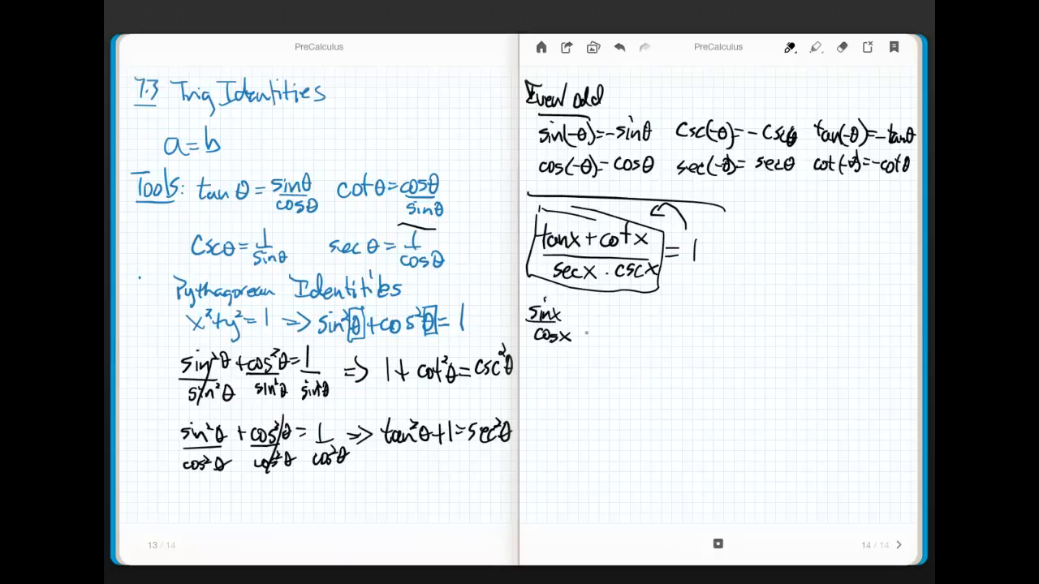
{"action": "mouse_move", "coordinate": [584, 309]}
{"action": "left_mouse_down"}
{"action": "mouse_move", "coordinate": [585, 324]}
{"action": "mouse_move", "coordinate": [610, 320]}
{"action": "left_mouse_up"}
{"action": "left_click_drag", "start_coordinate": [619, 311], "coordinate": [648, 319]}
{"action": "mouse_move", "coordinate": [647, 307]}
{"action": "left_mouse_down"}
{"action": "mouse_move", "coordinate": [605, 340]}
{"action": "mouse_move", "coordinate": [631, 340]}
{"action": "left_mouse_up"}
{"action": "left_click", "coordinate": [614, 323]}
{"action": "left_click_drag", "start_coordinate": [641, 329], "coordinate": [643, 340]}
Step: Draw the long fraction bar and write 1/cos x · 1/sin x beneath it
{"action": "left_click_drag", "start_coordinate": [536, 349], "coordinate": [660, 354]}
{"action": "mouse_move", "coordinate": [562, 361]}
{"action": "left_mouse_down"}
{"action": "mouse_move", "coordinate": [575, 371]}
{"action": "mouse_move", "coordinate": [552, 391]}
{"action": "left_mouse_up"}
{"action": "left_click_drag", "start_coordinate": [562, 383], "coordinate": [583, 392]}
{"action": "left_click_drag", "start_coordinate": [583, 383], "coordinate": [573, 392]}
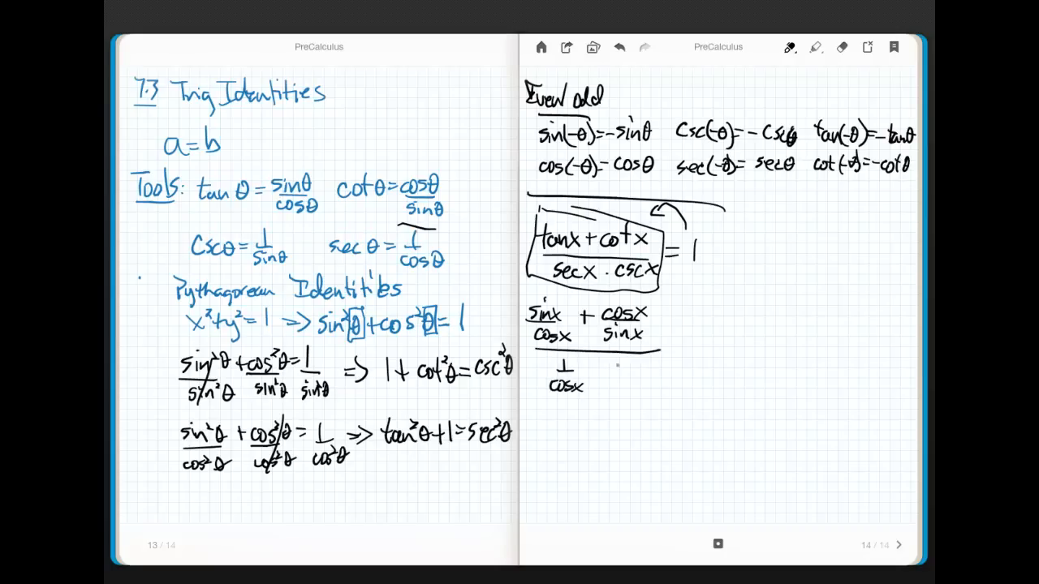
{"action": "mouse_move", "coordinate": [613, 359]}
{"action": "left_mouse_down"}
{"action": "mouse_move", "coordinate": [623, 376]}
{"action": "mouse_move", "coordinate": [602, 392]}
{"action": "mouse_move", "coordinate": [613, 392]}
{"action": "left_mouse_up"}
{"action": "left_click", "coordinate": [595, 375]}
{"action": "left_click_drag", "start_coordinate": [615, 386], "coordinate": [633, 396]}
{"action": "left_click_drag", "start_coordinate": [633, 385], "coordinate": [623, 395]}
{"action": "left_click_drag", "start_coordinate": [526, 281], "coordinate": [550, 288]}
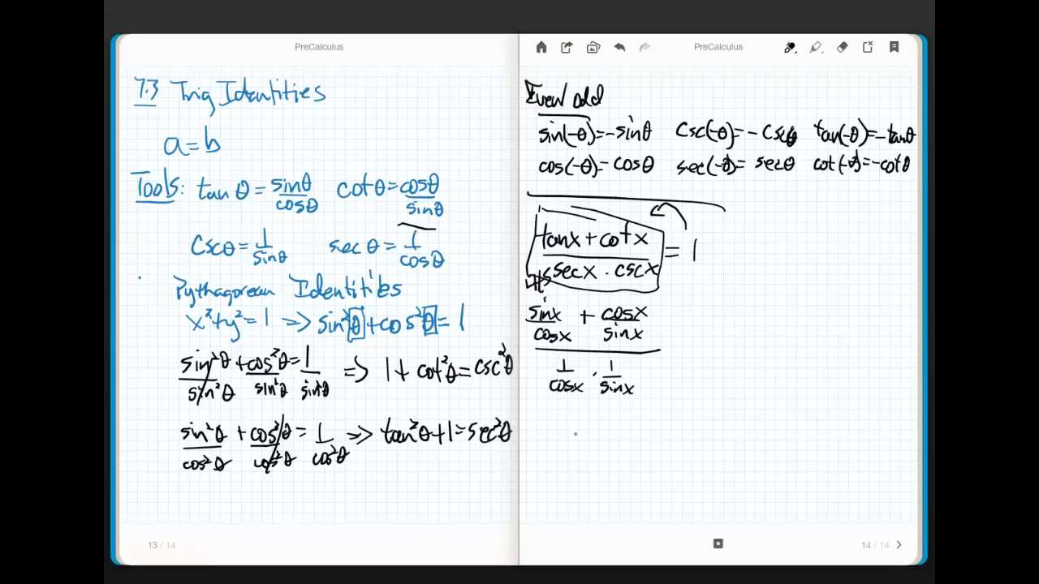
Step: Write the common denominator sin x cos x with its bar, and box the two-fraction sum
{"action": "mouse_move", "coordinate": [567, 433]}
{"action": "left_mouse_down"}
{"action": "mouse_move", "coordinate": [573, 443]}
{"action": "mouse_move", "coordinate": [632, 448]}
{"action": "left_mouse_up"}
{"action": "left_click_drag", "start_coordinate": [632, 433], "coordinate": [620, 449]}
{"action": "left_click_drag", "start_coordinate": [556, 431], "coordinate": [635, 431]}
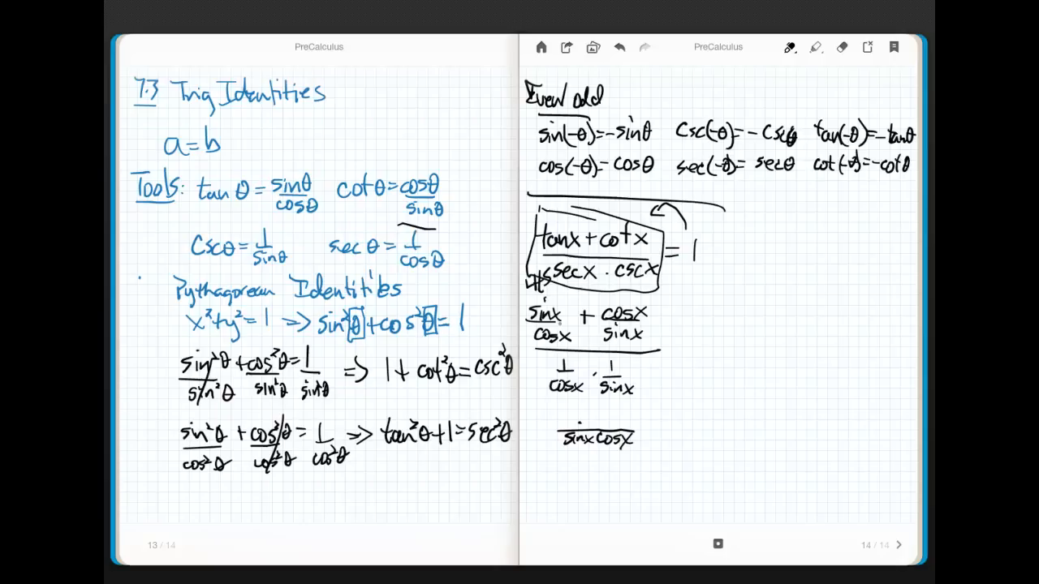
{"action": "mouse_move", "coordinate": [526, 302]}
{"action": "left_mouse_down"}
{"action": "mouse_move", "coordinate": [523, 335]}
{"action": "mouse_move", "coordinate": [660, 351]}
{"action": "mouse_move", "coordinate": [570, 303]}
{"action": "mouse_move", "coordinate": [651, 307]}
{"action": "mouse_move", "coordinate": [664, 325]}
{"action": "mouse_move", "coordinate": [646, 351]}
{"action": "left_mouse_up"}
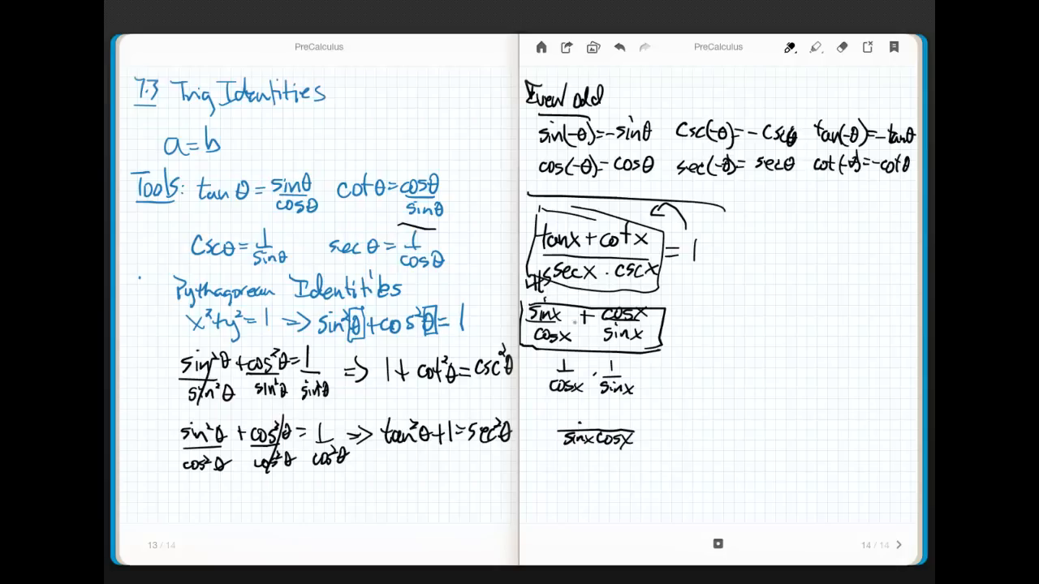
Step: Write sin²x + cos²x as the numerator, then the main bar over 1/(sin x cos x)
{"action": "left_click_drag", "start_coordinate": [560, 413], "coordinate": [556, 425]}
{"action": "left_click_drag", "start_coordinate": [564, 418], "coordinate": [605, 420]}
{"action": "mouse_move", "coordinate": [615, 417]}
{"action": "left_mouse_down"}
{"action": "mouse_move", "coordinate": [608, 428]}
{"action": "mouse_move", "coordinate": [623, 427]}
{"action": "left_mouse_up"}
{"action": "mouse_move", "coordinate": [632, 417]}
{"action": "left_mouse_down"}
{"action": "mouse_move", "coordinate": [626, 425]}
{"action": "mouse_move", "coordinate": [643, 424]}
{"action": "left_mouse_up"}
{"action": "left_click_drag", "start_coordinate": [650, 417], "coordinate": [634, 431]}
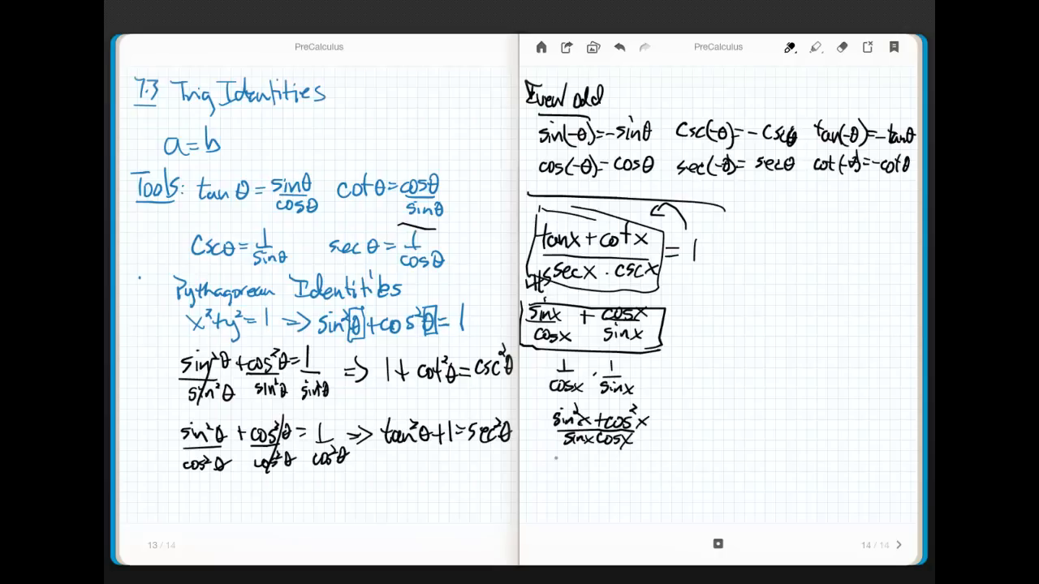
{"action": "left_click_drag", "start_coordinate": [556, 451], "coordinate": [646, 447]}
{"action": "left_click_drag", "start_coordinate": [594, 460], "coordinate": [594, 473]}
{"action": "mouse_move", "coordinate": [581, 472]}
{"action": "left_mouse_down"}
{"action": "mouse_move", "coordinate": [609, 470]}
{"action": "mouse_move", "coordinate": [578, 490]}
{"action": "mouse_move", "coordinate": [589, 495]}
{"action": "left_mouse_up"}
{"action": "left_click_drag", "start_coordinate": [589, 490], "coordinate": [647, 496]}
Step: Draw a curved arrow to (1/sin x cos x)/(1/sin x cos x) = 1
{"action": "mouse_move", "coordinate": [667, 452]}
{"action": "left_mouse_down"}
{"action": "mouse_move", "coordinate": [717, 409]}
{"action": "mouse_move", "coordinate": [755, 305]}
{"action": "mouse_move", "coordinate": [777, 316]}
{"action": "left_mouse_up"}
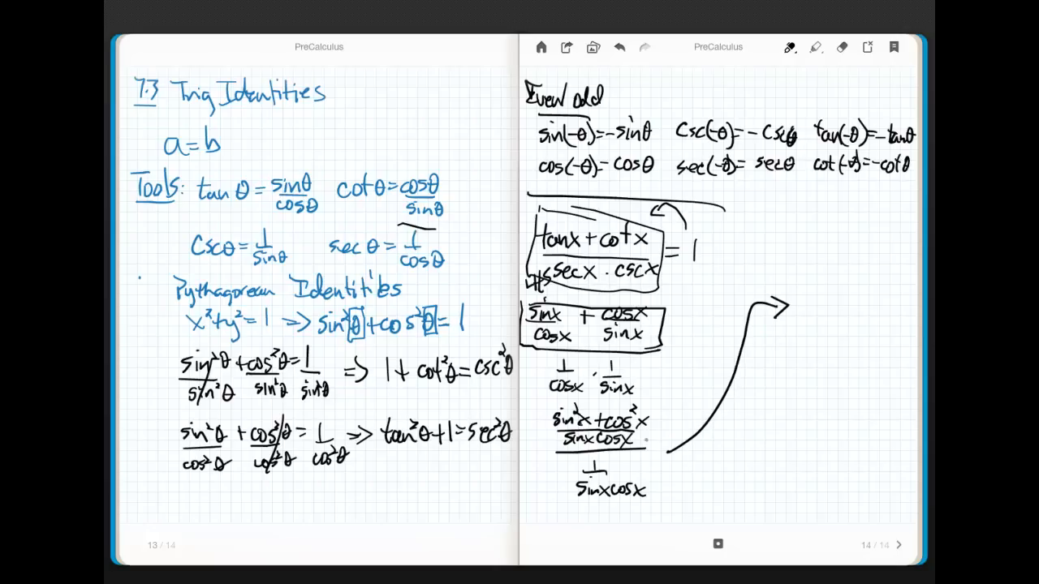
{"action": "left_click_drag", "start_coordinate": [826, 279], "coordinate": [833, 290]}
{"action": "mouse_move", "coordinate": [819, 300]}
{"action": "left_mouse_down"}
{"action": "mouse_move", "coordinate": [807, 315]}
{"action": "mouse_move", "coordinate": [863, 315]}
{"action": "mouse_move", "coordinate": [851, 323]}
{"action": "mouse_move", "coordinate": [867, 333]}
{"action": "mouse_move", "coordinate": [837, 354]}
{"action": "left_mouse_up"}
{"action": "mouse_move", "coordinate": [818, 361]}
{"action": "left_mouse_down"}
{"action": "mouse_move", "coordinate": [811, 371]}
{"action": "mouse_move", "coordinate": [833, 378]}
{"action": "left_mouse_up"}
{"action": "left_click_drag", "start_coordinate": [822, 361], "coordinate": [840, 380]}
{"action": "mouse_move", "coordinate": [840, 368]}
{"action": "left_mouse_down"}
{"action": "mouse_move", "coordinate": [829, 380]}
{"action": "mouse_move", "coordinate": [844, 382]}
{"action": "left_mouse_up"}
{"action": "mouse_move", "coordinate": [854, 374]}
{"action": "left_mouse_down"}
{"action": "mouse_move", "coordinate": [849, 386]}
{"action": "mouse_move", "coordinate": [867, 386]}
{"action": "mouse_move", "coordinate": [857, 388]}
{"action": "left_mouse_up"}
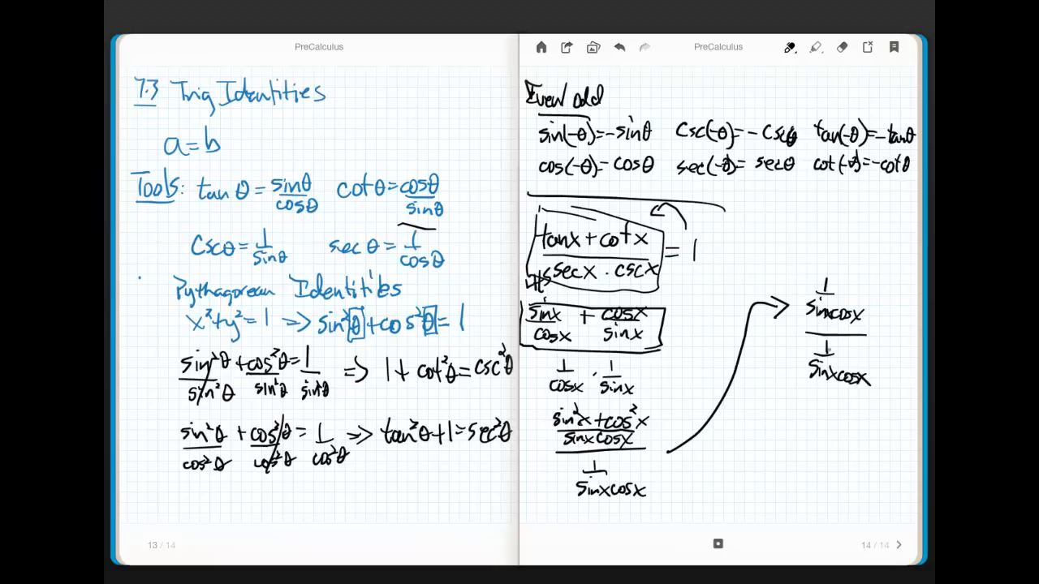
{"action": "left_click_drag", "start_coordinate": [824, 395], "coordinate": [824, 422]}
{"action": "mouse_move", "coordinate": [529, 447]}
{"action": "left_mouse_down"}
{"action": "mouse_move", "coordinate": [546, 444]}
{"action": "mouse_move", "coordinate": [543, 454]}
{"action": "left_mouse_up"}
{"action": "mouse_move", "coordinate": [537, 436]}
{"action": "left_mouse_down"}
{"action": "mouse_move", "coordinate": [552, 449]}
{"action": "mouse_move", "coordinate": [540, 461]}
{"action": "left_mouse_up"}
{"action": "mouse_move", "coordinate": [685, 457]}
{"action": "left_mouse_down"}
{"action": "mouse_move", "coordinate": [708, 433]}
{"action": "mouse_move", "coordinate": [757, 323]}
{"action": "mouse_move", "coordinate": [774, 322]}
{"action": "left_mouse_up"}
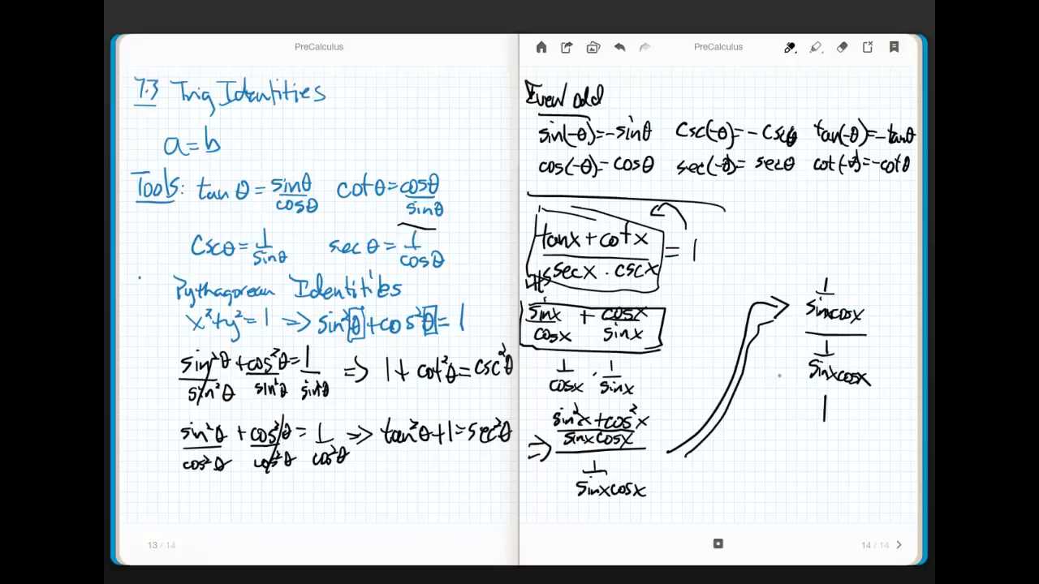
{"action": "left_click_drag", "start_coordinate": [786, 401], "coordinate": [805, 407]}
Step: Circle both 1s, write Q.E.D., and tick off the verified steps
{"action": "left_click_drag", "start_coordinate": [679, 237], "coordinate": [699, 236]}
{"action": "mouse_move", "coordinate": [825, 388]}
{"action": "left_mouse_down"}
{"action": "mouse_move", "coordinate": [815, 394]}
{"action": "mouse_move", "coordinate": [834, 390]}
{"action": "left_mouse_up"}
{"action": "mouse_move", "coordinate": [804, 438]}
{"action": "left_mouse_down"}
{"action": "mouse_move", "coordinate": [790, 460]}
{"action": "mouse_move", "coordinate": [805, 440]}
{"action": "left_mouse_up"}
{"action": "mouse_move", "coordinate": [800, 456]}
{"action": "left_mouse_down"}
{"action": "mouse_move", "coordinate": [809, 468]}
{"action": "mouse_move", "coordinate": [821, 451]}
{"action": "left_mouse_up"}
{"action": "left_click_drag", "start_coordinate": [811, 465], "coordinate": [833, 468]}
{"action": "mouse_move", "coordinate": [831, 445]}
{"action": "left_mouse_down"}
{"action": "mouse_move", "coordinate": [831, 468]}
{"action": "mouse_move", "coordinate": [859, 460]}
{"action": "left_mouse_up"}
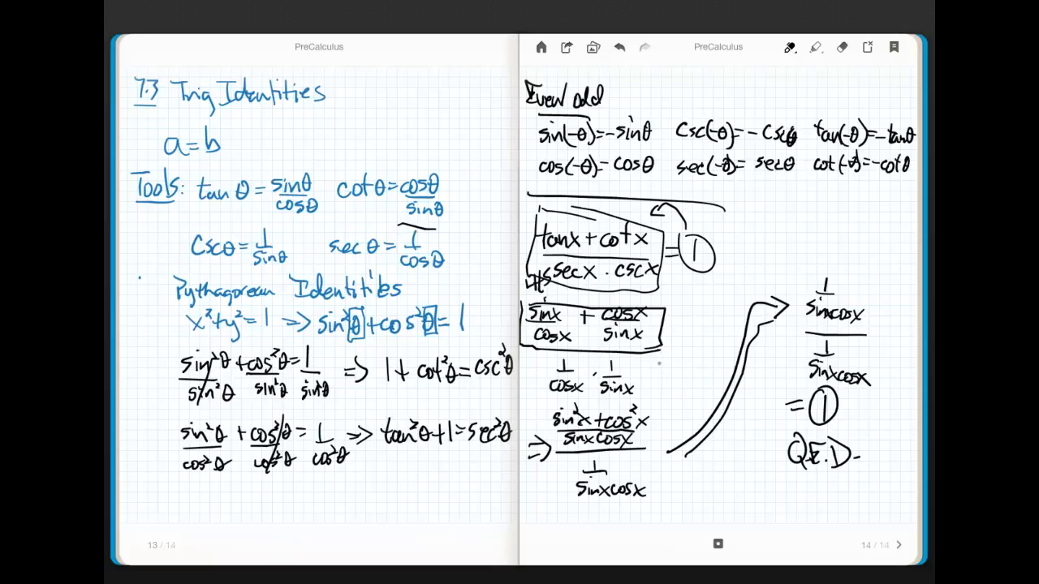
{"action": "mouse_move", "coordinate": [678, 344]}
{"action": "left_mouse_down"}
{"action": "mouse_move", "coordinate": [685, 356]}
{"action": "mouse_move", "coordinate": [716, 330]}
{"action": "left_mouse_up"}
{"action": "mouse_move", "coordinate": [654, 444]}
{"action": "left_mouse_down"}
{"action": "mouse_move", "coordinate": [659, 452]}
{"action": "mouse_move", "coordinate": [693, 426]}
{"action": "left_mouse_up"}
{"action": "left_click_drag", "start_coordinate": [871, 318], "coordinate": [910, 311]}
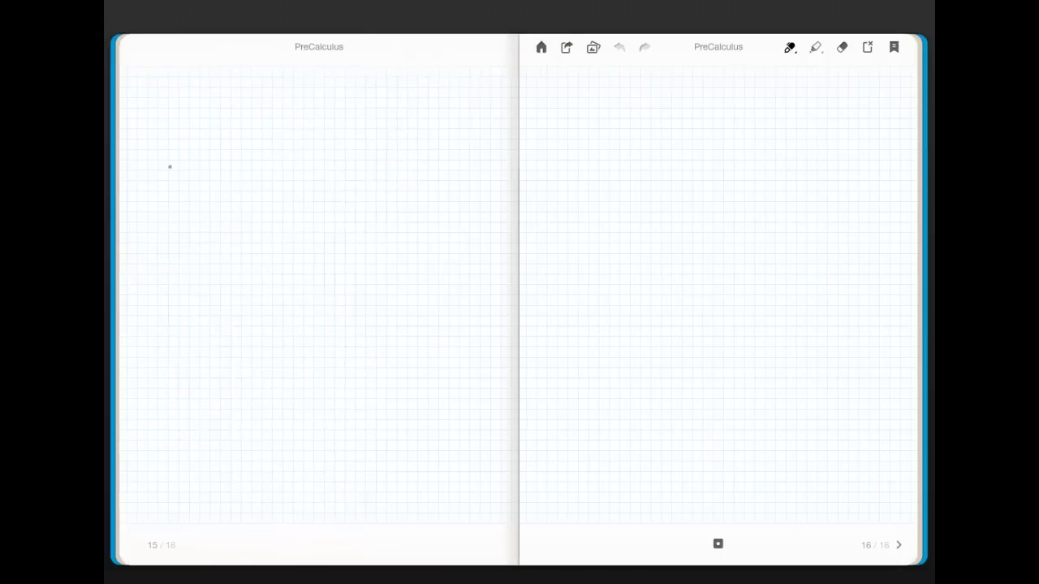
Step: Write (1−sinθ)/cosθ = at the top of page 15
{"action": "mouse_move", "coordinate": [155, 95]}
{"action": "left_mouse_down"}
{"action": "mouse_move", "coordinate": [156, 114]}
{"action": "mouse_move", "coordinate": [187, 110]}
{"action": "left_mouse_up"}
{"action": "mouse_move", "coordinate": [192, 110]}
{"action": "left_mouse_down"}
{"action": "mouse_move", "coordinate": [202, 111]}
{"action": "mouse_move", "coordinate": [189, 93]}
{"action": "mouse_move", "coordinate": [214, 101]}
{"action": "left_mouse_up"}
{"action": "mouse_move", "coordinate": [157, 120]}
{"action": "left_mouse_down"}
{"action": "mouse_move", "coordinate": [209, 117]}
{"action": "mouse_move", "coordinate": [174, 141]}
{"action": "left_mouse_up"}
{"action": "left_click_drag", "start_coordinate": [182, 132], "coordinate": [188, 142]}
{"action": "left_click_drag", "start_coordinate": [203, 128], "coordinate": [209, 141]}
{"action": "left_click_drag", "start_coordinate": [200, 135], "coordinate": [238, 108]}
{"action": "left_click_drag", "start_coordinate": [223, 120], "coordinate": [261, 114]}
Step: Write cosθ/(1+sinθ) as the right-hand side
{"action": "mouse_move", "coordinate": [273, 103]}
{"action": "left_mouse_down"}
{"action": "mouse_move", "coordinate": [281, 113]}
{"action": "mouse_move", "coordinate": [300, 95]}
{"action": "left_mouse_up"}
{"action": "left_click_drag", "start_coordinate": [295, 104], "coordinate": [307, 104]}
{"action": "mouse_move", "coordinate": [250, 119]}
{"action": "left_mouse_down"}
{"action": "mouse_move", "coordinate": [298, 118]}
{"action": "mouse_move", "coordinate": [263, 140]}
{"action": "mouse_move", "coordinate": [274, 142]}
{"action": "left_mouse_up"}
{"action": "left_click_drag", "start_coordinate": [268, 134], "coordinate": [284, 139]}
{"action": "mouse_move", "coordinate": [294, 131]}
{"action": "left_mouse_down"}
{"action": "mouse_move", "coordinate": [311, 139]}
{"action": "mouse_move", "coordinate": [328, 122]}
{"action": "left_mouse_up"}
{"action": "left_click_drag", "start_coordinate": [312, 132], "coordinate": [327, 131]}
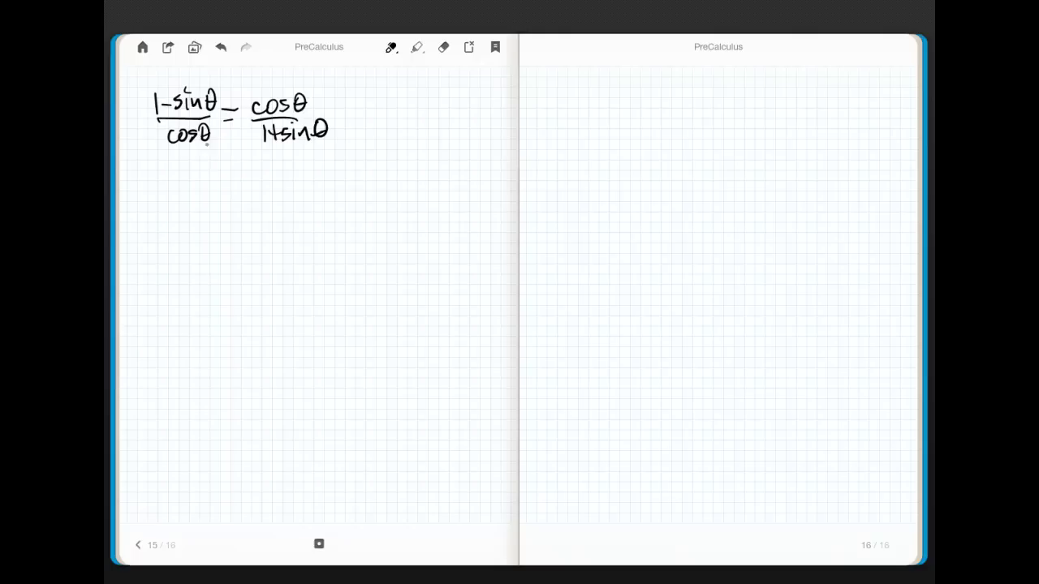
Step: Write "LHS" above the (1−sinθ)/cosθ fraction
{"action": "mouse_move", "coordinate": [136, 83]}
{"action": "left_mouse_down"}
{"action": "mouse_move", "coordinate": [141, 98]}
{"action": "mouse_move", "coordinate": [155, 85]}
{"action": "left_mouse_up"}
Step: Write (1−sinθ)/cosθ below the identity
{"action": "mouse_move", "coordinate": [163, 169]}
{"action": "left_mouse_down"}
{"action": "mouse_move", "coordinate": [163, 188]}
{"action": "mouse_move", "coordinate": [178, 178]}
{"action": "mouse_move", "coordinate": [177, 187]}
{"action": "mouse_move", "coordinate": [208, 185]}
{"action": "mouse_move", "coordinate": [200, 180]}
{"action": "mouse_move", "coordinate": [210, 194]}
{"action": "mouse_move", "coordinate": [166, 211]}
{"action": "mouse_move", "coordinate": [179, 204]}
{"action": "left_mouse_up"}
{"action": "left_click_drag", "start_coordinate": [188, 208], "coordinate": [183, 220]}
{"action": "mouse_move", "coordinate": [204, 203]}
{"action": "left_mouse_down"}
{"action": "mouse_move", "coordinate": [197, 212]}
{"action": "mouse_move", "coordinate": [205, 201]}
{"action": "left_mouse_up"}
{"action": "left_click_drag", "start_coordinate": [197, 209], "coordinate": [209, 209]}
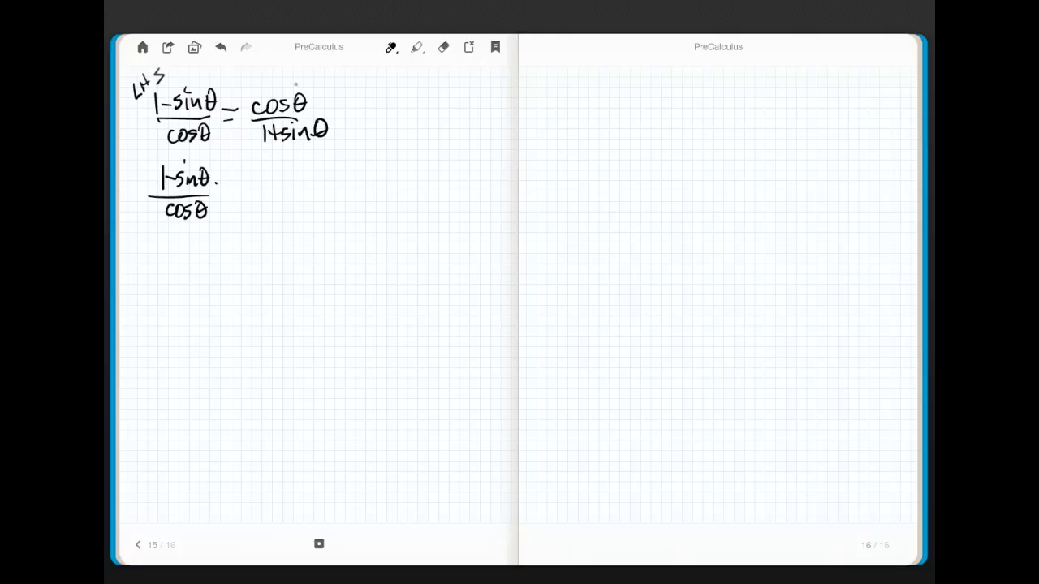
Step: Box the right-hand fraction cosθ/(1+sinθ) and add dots beside the fractions
{"action": "mouse_move", "coordinate": [305, 82]}
{"action": "left_mouse_down"}
{"action": "mouse_move", "coordinate": [274, 80]}
{"action": "mouse_move", "coordinate": [250, 115]}
{"action": "mouse_move", "coordinate": [251, 149]}
{"action": "mouse_move", "coordinate": [317, 149]}
{"action": "mouse_move", "coordinate": [345, 120]}
{"action": "mouse_move", "coordinate": [336, 93]}
{"action": "mouse_move", "coordinate": [283, 86]}
{"action": "left_mouse_up"}
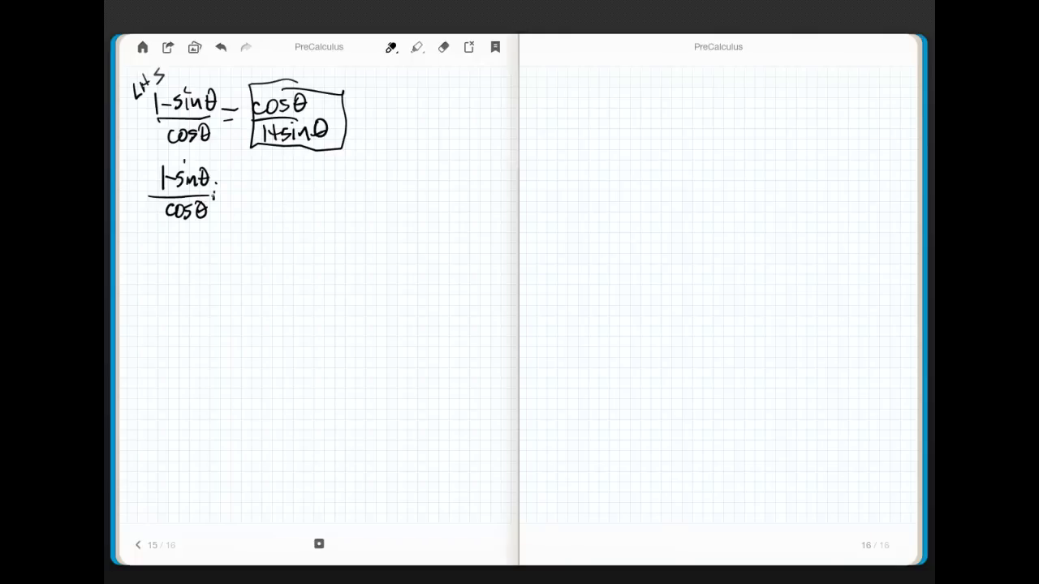
{"action": "left_click_drag", "start_coordinate": [212, 193], "coordinate": [213, 199]}
{"action": "left_click_drag", "start_coordinate": [329, 123], "coordinate": [334, 124]}
{"action": "left_click", "coordinate": [340, 128]}
Step: Erase the stray marks, put a multiplication dot after (1−sinθ)/cosθ, and box it
{"action": "left_click", "coordinate": [444, 46]}
{"action": "mouse_move", "coordinate": [221, 178]}
{"action": "left_mouse_down"}
{"action": "mouse_move", "coordinate": [216, 199]}
{"action": "mouse_move", "coordinate": [220, 186]}
{"action": "left_mouse_up"}
{"action": "key", "text": "p"}
{"action": "left_click", "coordinate": [216, 197]}
{"action": "mouse_move", "coordinate": [183, 152]}
{"action": "left_mouse_down"}
{"action": "mouse_move", "coordinate": [142, 172]}
{"action": "mouse_move", "coordinate": [212, 224]}
{"action": "mouse_move", "coordinate": [194, 158]}
{"action": "mouse_move", "coordinate": [166, 157]}
{"action": "left_mouse_up"}
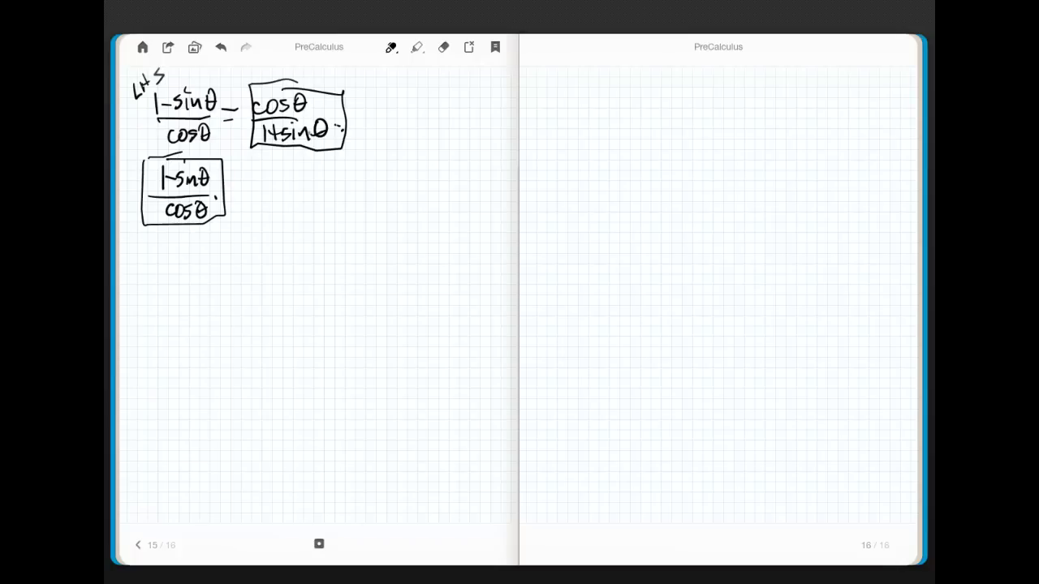
Step: Switch the ink to cyan and circle the 1+sinθ denominator
{"action": "left_click", "coordinate": [391, 47]}
{"action": "left_click", "coordinate": [411, 123]}
{"action": "mouse_move", "coordinate": [289, 118]}
{"action": "left_mouse_down"}
{"action": "mouse_move", "coordinate": [248, 130]}
{"action": "mouse_move", "coordinate": [341, 145]}
{"action": "mouse_move", "coordinate": [294, 118]}
{"action": "left_mouse_up"}
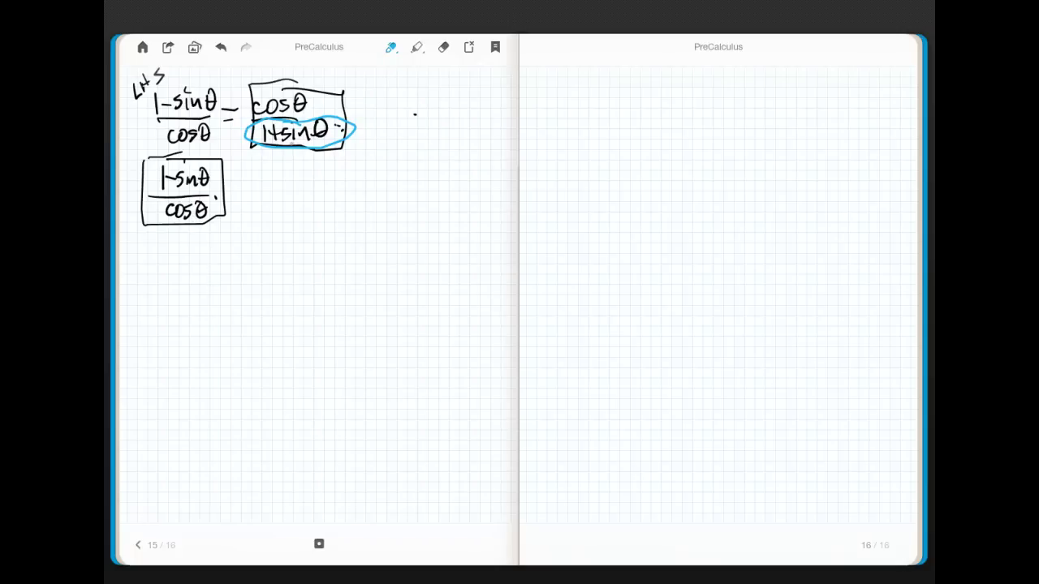
Step: Write ·(1+sinθ)/(1+sinθ) in blue after the boxed fraction
{"action": "left_click", "coordinate": [230, 197]}
{"action": "mouse_move", "coordinate": [242, 176]}
{"action": "left_mouse_down"}
{"action": "mouse_move", "coordinate": [251, 194]}
{"action": "mouse_move", "coordinate": [256, 185]}
{"action": "left_mouse_up"}
{"action": "left_click_drag", "start_coordinate": [266, 177], "coordinate": [258, 191]}
{"action": "left_click_drag", "start_coordinate": [268, 180], "coordinate": [279, 192]}
{"action": "left_click_drag", "start_coordinate": [288, 165], "coordinate": [296, 179]}
{"action": "mouse_move", "coordinate": [243, 198]}
{"action": "left_mouse_down"}
{"action": "mouse_move", "coordinate": [291, 198]}
{"action": "mouse_move", "coordinate": [245, 214]}
{"action": "mouse_move", "coordinate": [258, 219]}
{"action": "left_mouse_up"}
{"action": "left_click_drag", "start_coordinate": [254, 209], "coordinate": [266, 218]}
{"action": "left_click_drag", "start_coordinate": [277, 209], "coordinate": [291, 217]}
{"action": "mouse_move", "coordinate": [298, 200]}
{"action": "left_mouse_down"}
{"action": "mouse_move", "coordinate": [293, 219]}
{"action": "mouse_move", "coordinate": [299, 209]}
{"action": "left_mouse_up"}
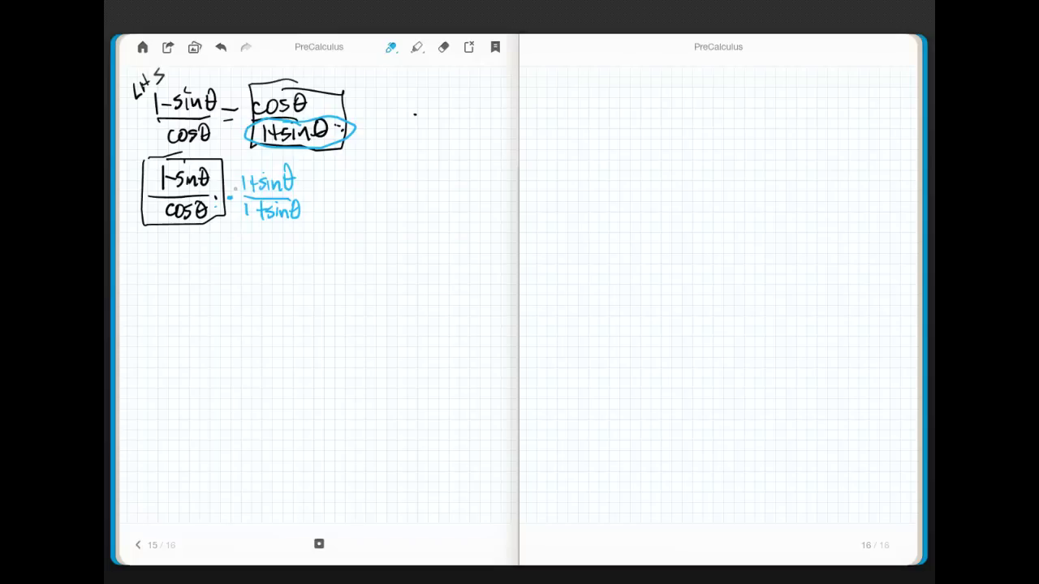
Step: Wrap the 1+sinθ numerator in parentheses and box cosθ/(1+sinθ) in blue
{"action": "left_click_drag", "start_coordinate": [237, 172], "coordinate": [237, 197]}
{"action": "left_click_drag", "start_coordinate": [298, 154], "coordinate": [297, 196]}
{"action": "mouse_move", "coordinate": [341, 92]}
{"action": "left_mouse_down"}
{"action": "mouse_move", "coordinate": [270, 81]}
{"action": "mouse_move", "coordinate": [244, 108]}
{"action": "mouse_move", "coordinate": [299, 151]}
{"action": "mouse_move", "coordinate": [347, 96]}
{"action": "left_mouse_up"}
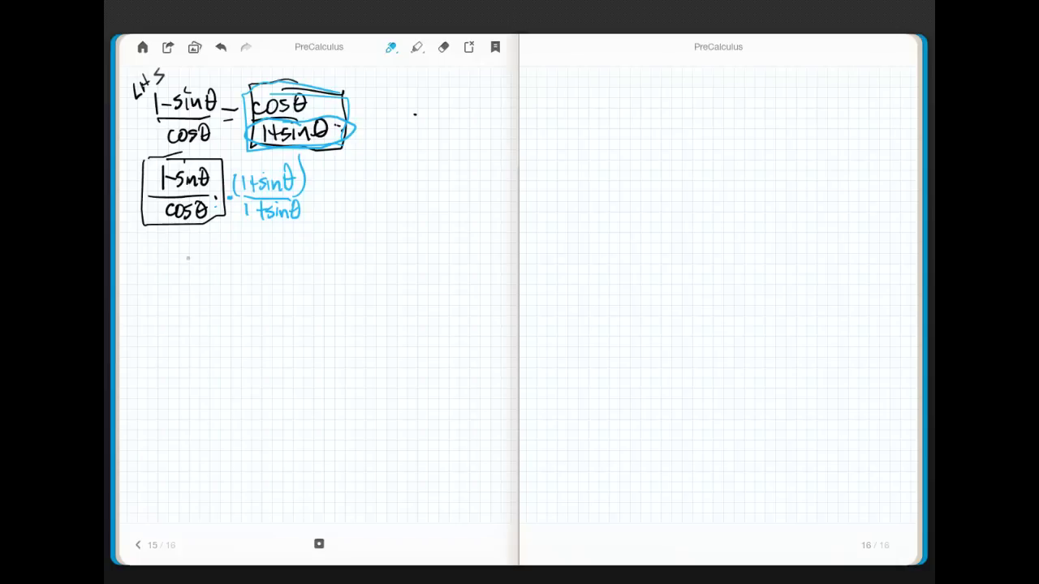
Step: Write (1−sin²θ)/(cosθ(1+sinθ)) in blue below the product and loop around it
{"action": "mouse_move", "coordinate": [168, 245]}
{"action": "left_mouse_down"}
{"action": "mouse_move", "coordinate": [203, 264]}
{"action": "mouse_move", "coordinate": [239, 253]}
{"action": "left_mouse_up"}
{"action": "left_click_drag", "start_coordinate": [161, 270], "coordinate": [252, 266]}
{"action": "mouse_move", "coordinate": [169, 288]}
{"action": "left_mouse_down"}
{"action": "mouse_move", "coordinate": [169, 297]}
{"action": "mouse_move", "coordinate": [236, 302]}
{"action": "left_mouse_up"}
{"action": "left_click_drag", "start_coordinate": [232, 294], "coordinate": [253, 299]}
{"action": "mouse_move", "coordinate": [257, 300]}
{"action": "left_mouse_down"}
{"action": "mouse_move", "coordinate": [276, 282]}
{"action": "mouse_move", "coordinate": [280, 290]}
{"action": "left_mouse_up"}
{"action": "left_click_drag", "start_coordinate": [290, 274], "coordinate": [292, 300]}
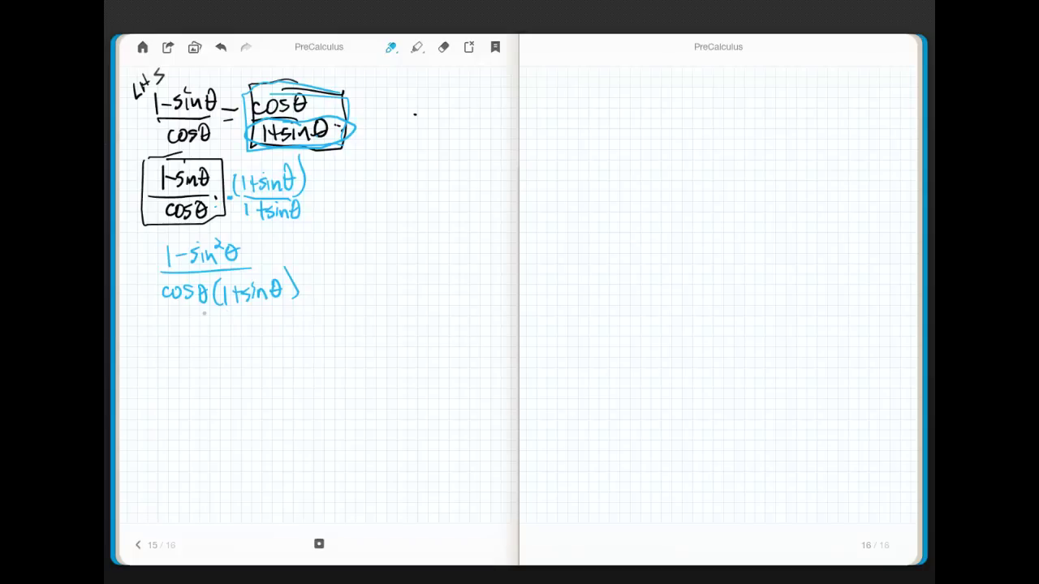
{"action": "mouse_move", "coordinate": [203, 313]}
{"action": "left_mouse_down"}
{"action": "mouse_move", "coordinate": [262, 253]}
{"action": "mouse_move", "coordinate": [246, 236]}
{"action": "mouse_move", "coordinate": [154, 247]}
{"action": "mouse_move", "coordinate": [147, 310]}
{"action": "mouse_move", "coordinate": [216, 297]}
{"action": "left_mouse_up"}
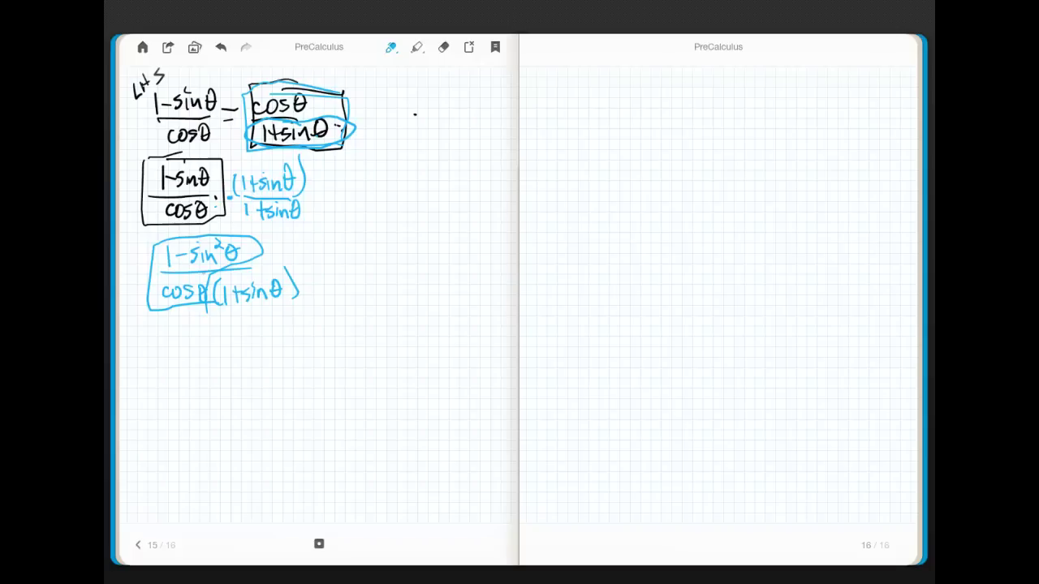
Step: Add equals signs by the fraction and write sin²θ+cos²θ=1 at the upper right
{"action": "left_click_drag", "start_coordinate": [135, 260], "coordinate": [141, 258]}
{"action": "left_click_drag", "start_coordinate": [136, 265], "coordinate": [143, 263]}
{"action": "mouse_move", "coordinate": [145, 336]}
{"action": "left_mouse_down"}
{"action": "mouse_move", "coordinate": [157, 333]}
{"action": "mouse_move", "coordinate": [160, 345]}
{"action": "left_mouse_up"}
{"action": "left_click_drag", "start_coordinate": [398, 103], "coordinate": [391, 118]}
{"action": "mouse_move", "coordinate": [403, 109]}
{"action": "left_mouse_down"}
{"action": "mouse_move", "coordinate": [404, 119]}
{"action": "mouse_move", "coordinate": [427, 110]}
{"action": "left_mouse_up"}
{"action": "left_click_drag", "start_coordinate": [422, 115], "coordinate": [444, 113]}
{"action": "left_click_drag", "start_coordinate": [441, 109], "coordinate": [461, 120]}
{"action": "left_click_drag", "start_coordinate": [464, 98], "coordinate": [491, 115]}
{"action": "left_click_drag", "start_coordinate": [497, 103], "coordinate": [497, 120]}
Step: Write cos²θ=1−sin²θ beneath the identity and underline both sides
{"action": "left_click_drag", "start_coordinate": [414, 138], "coordinate": [410, 152]}
{"action": "left_click_drag", "start_coordinate": [419, 143], "coordinate": [425, 152]}
{"action": "left_click_drag", "start_coordinate": [429, 131], "coordinate": [439, 140]}
{"action": "left_click_drag", "start_coordinate": [444, 138], "coordinate": [455, 142]}
{"action": "left_click_drag", "start_coordinate": [447, 147], "coordinate": [471, 147]}
{"action": "mouse_move", "coordinate": [479, 140]}
{"action": "left_mouse_down"}
{"action": "mouse_move", "coordinate": [475, 151]}
{"action": "mouse_move", "coordinate": [485, 151]}
{"action": "left_mouse_up"}
{"action": "left_click_drag", "start_coordinate": [490, 146], "coordinate": [494, 151]}
{"action": "left_click_drag", "start_coordinate": [492, 135], "coordinate": [504, 152]}
{"action": "left_click_drag", "start_coordinate": [501, 144], "coordinate": [511, 143]}
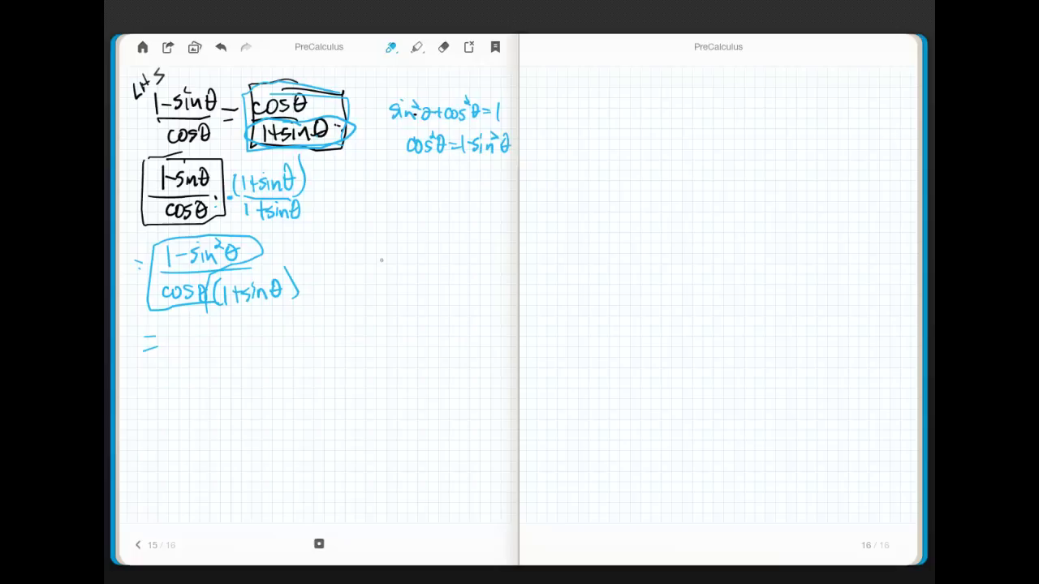
{"action": "left_click_drag", "start_coordinate": [405, 162], "coordinate": [440, 164]}
{"action": "left_click_drag", "start_coordinate": [461, 160], "coordinate": [511, 159]}
Step: Rewrite the fraction as cos²θ/(cosθ(1+sinθ))
{"action": "mouse_move", "coordinate": [177, 332]}
{"action": "left_mouse_down"}
{"action": "mouse_move", "coordinate": [170, 341]}
{"action": "mouse_move", "coordinate": [183, 333]}
{"action": "left_mouse_up"}
{"action": "left_click_drag", "start_coordinate": [197, 330], "coordinate": [190, 342]}
{"action": "mouse_move", "coordinate": [199, 320]}
{"action": "left_mouse_down"}
{"action": "mouse_move", "coordinate": [217, 345]}
{"action": "mouse_move", "coordinate": [172, 372]}
{"action": "left_mouse_up"}
{"action": "left_click_drag", "start_coordinate": [182, 365], "coordinate": [230, 363]}
{"action": "mouse_move", "coordinate": [225, 358]}
{"action": "left_mouse_down"}
{"action": "mouse_move", "coordinate": [216, 373]}
{"action": "mouse_move", "coordinate": [232, 362]}
{"action": "mouse_move", "coordinate": [227, 371]}
{"action": "left_mouse_up"}
{"action": "left_click_drag", "start_coordinate": [237, 359], "coordinate": [249, 369]}
{"action": "left_click_drag", "start_coordinate": [253, 354], "coordinate": [254, 373]}
{"action": "left_click_drag", "start_coordinate": [250, 363], "coordinate": [264, 375]}
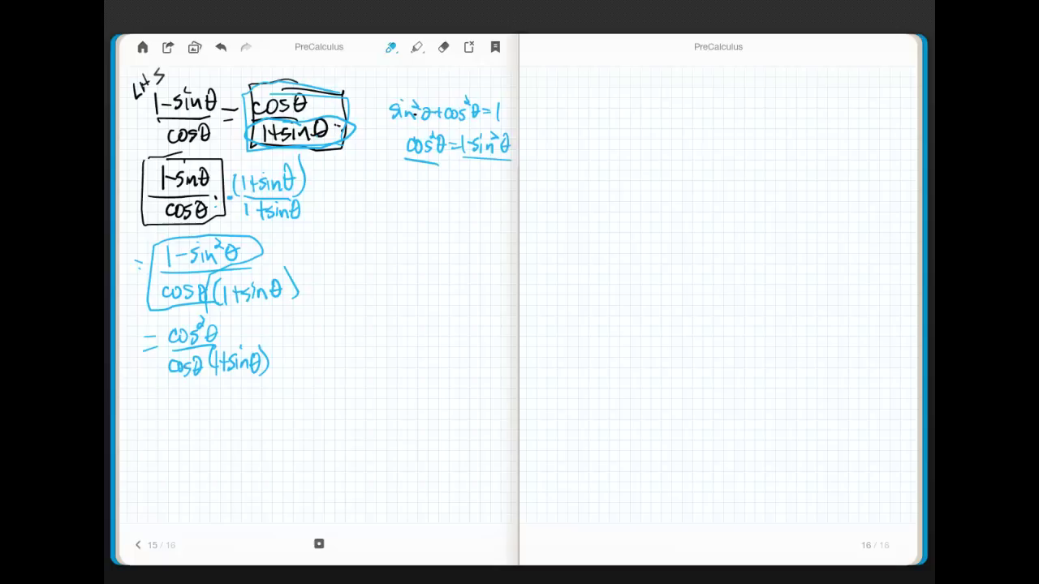
Step: Cancel cosθ top and bottom and write = cosθ/(1+sinθ)
{"action": "left_click_drag", "start_coordinate": [208, 317], "coordinate": [190, 334]}
{"action": "mouse_move", "coordinate": [180, 370]}
{"action": "left_mouse_down"}
{"action": "mouse_move", "coordinate": [162, 386]}
{"action": "mouse_move", "coordinate": [170, 408]}
{"action": "left_mouse_up"}
{"action": "left_click_drag", "start_coordinate": [152, 419], "coordinate": [203, 399]}
{"action": "mouse_move", "coordinate": [212, 396]}
{"action": "left_mouse_down"}
{"action": "mouse_move", "coordinate": [206, 411]}
{"action": "mouse_move", "coordinate": [220, 395]}
{"action": "mouse_move", "coordinate": [236, 414]}
{"action": "mouse_move", "coordinate": [194, 445]}
{"action": "left_mouse_up"}
{"action": "mouse_move", "coordinate": [205, 430]}
{"action": "left_mouse_down"}
{"action": "mouse_move", "coordinate": [205, 444]}
{"action": "mouse_move", "coordinate": [218, 434]}
{"action": "mouse_move", "coordinate": [211, 445]}
{"action": "mouse_move", "coordinate": [237, 445]}
{"action": "left_mouse_up"}
{"action": "mouse_move", "coordinate": [241, 434]}
{"action": "left_mouse_down"}
{"action": "mouse_move", "coordinate": [245, 445]}
{"action": "mouse_move", "coordinate": [242, 432]}
{"action": "left_mouse_up"}
{"action": "left_click_drag", "start_coordinate": [239, 438], "coordinate": [249, 438]}
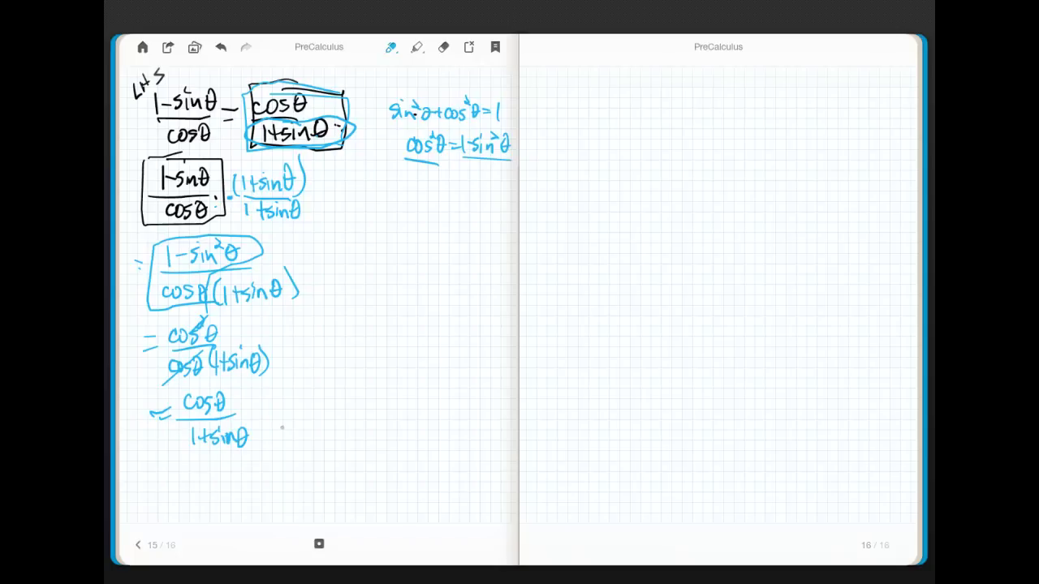
Step: Write QED beside the result and draw an arrow linking it to the right-hand side
{"action": "mouse_move", "coordinate": [293, 390]}
{"action": "left_mouse_down"}
{"action": "mouse_move", "coordinate": [297, 424]}
{"action": "mouse_move", "coordinate": [303, 417]}
{"action": "left_mouse_up"}
{"action": "mouse_move", "coordinate": [300, 395]}
{"action": "left_mouse_down"}
{"action": "mouse_move", "coordinate": [322, 391]}
{"action": "mouse_move", "coordinate": [315, 402]}
{"action": "left_mouse_up"}
{"action": "mouse_move", "coordinate": [304, 419]}
{"action": "left_mouse_down"}
{"action": "mouse_move", "coordinate": [323, 394]}
{"action": "mouse_move", "coordinate": [325, 422]}
{"action": "left_mouse_up"}
{"action": "mouse_move", "coordinate": [325, 393]}
{"action": "left_mouse_down"}
{"action": "mouse_move", "coordinate": [344, 406]}
{"action": "mouse_move", "coordinate": [323, 427]}
{"action": "left_mouse_up"}
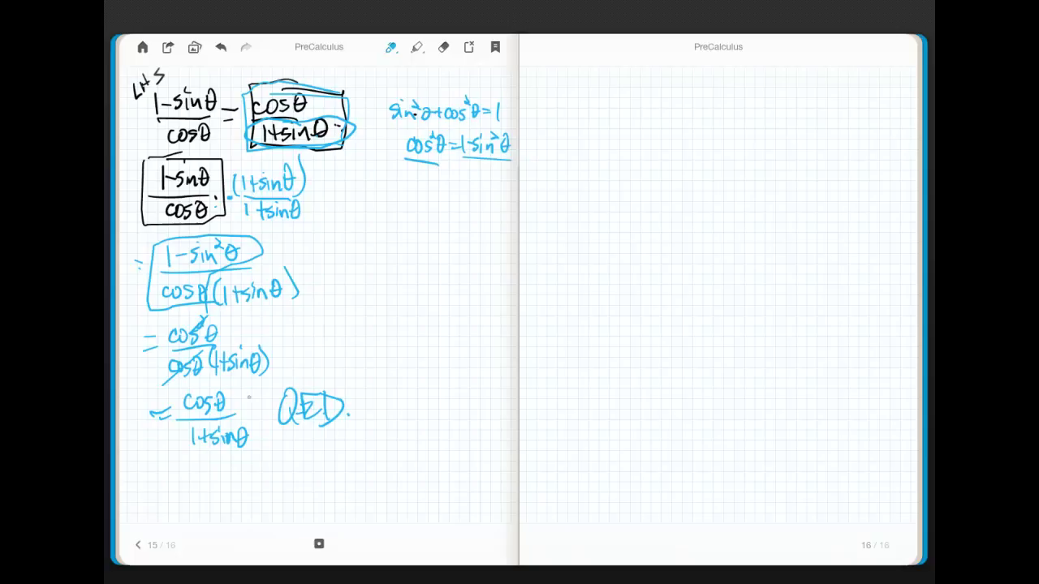
{"action": "mouse_move", "coordinate": [248, 398]}
{"action": "left_mouse_down"}
{"action": "mouse_move", "coordinate": [328, 156]}
{"action": "mouse_move", "coordinate": [340, 159]}
{"action": "mouse_move", "coordinate": [325, 175]}
{"action": "mouse_move", "coordinate": [261, 384]}
{"action": "left_mouse_up"}
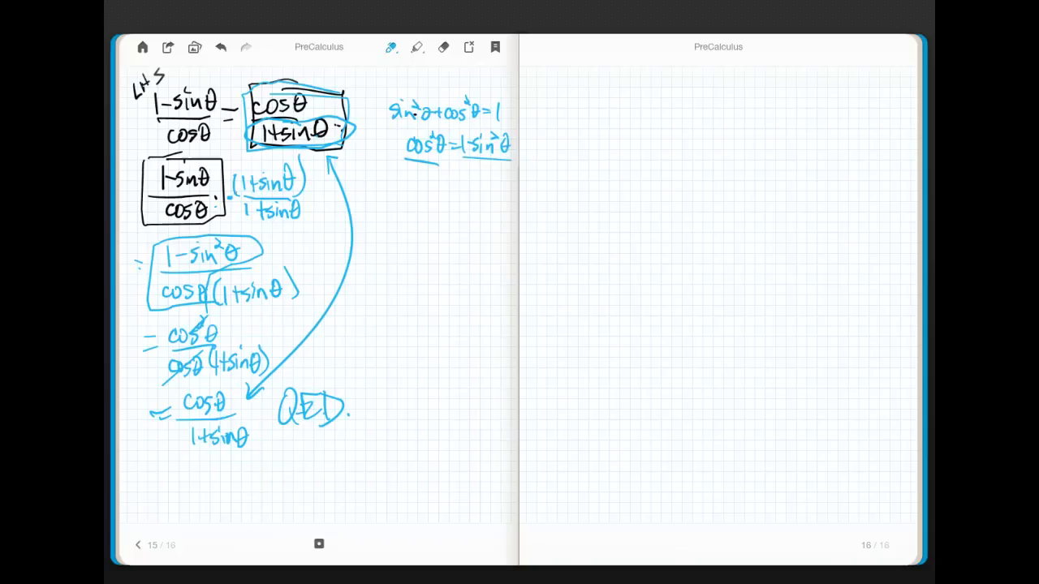
Step: Loop the (1+sinθ)/(1+sinθ) factor, then circle the upper and lower 1+sinθ in orange
{"action": "mouse_move", "coordinate": [299, 156]}
{"action": "left_mouse_down"}
{"action": "mouse_move", "coordinate": [230, 161]}
{"action": "mouse_move", "coordinate": [300, 229]}
{"action": "mouse_move", "coordinate": [266, 152]}
{"action": "left_mouse_up"}
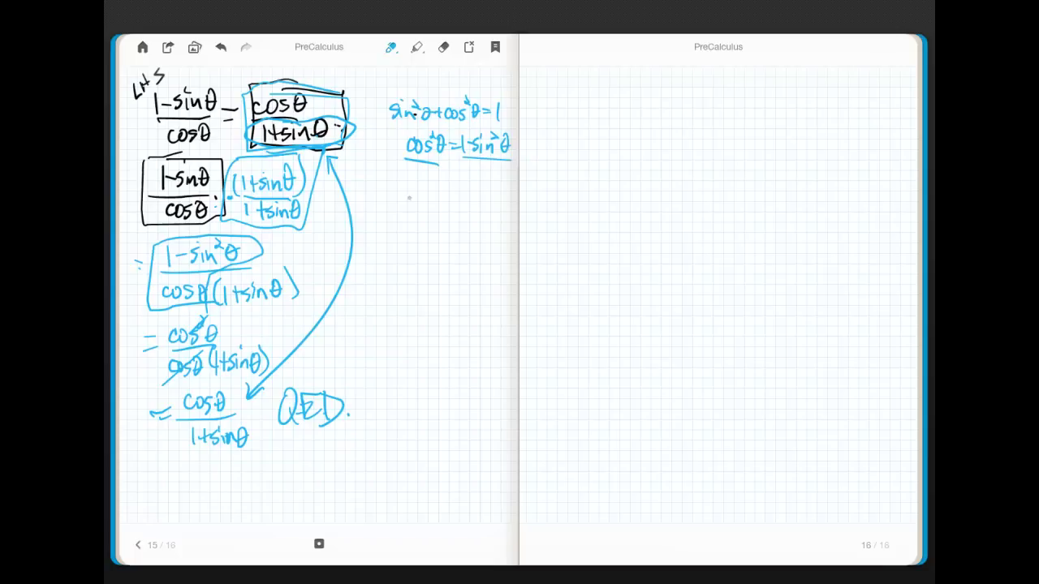
{"action": "left_click", "coordinate": [431, 224]}
{"action": "left_click", "coordinate": [427, 255]}
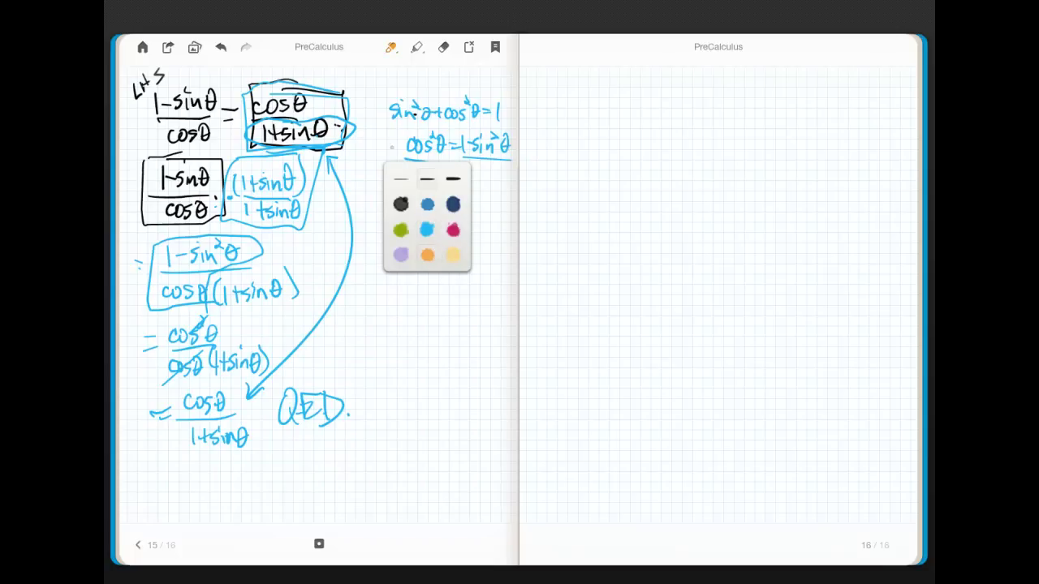
{"action": "mouse_move", "coordinate": [292, 119]}
{"action": "left_mouse_down"}
{"action": "mouse_move", "coordinate": [260, 122]}
{"action": "mouse_move", "coordinate": [271, 146]}
{"action": "mouse_move", "coordinate": [307, 151]}
{"action": "mouse_move", "coordinate": [327, 116]}
{"action": "left_mouse_up"}
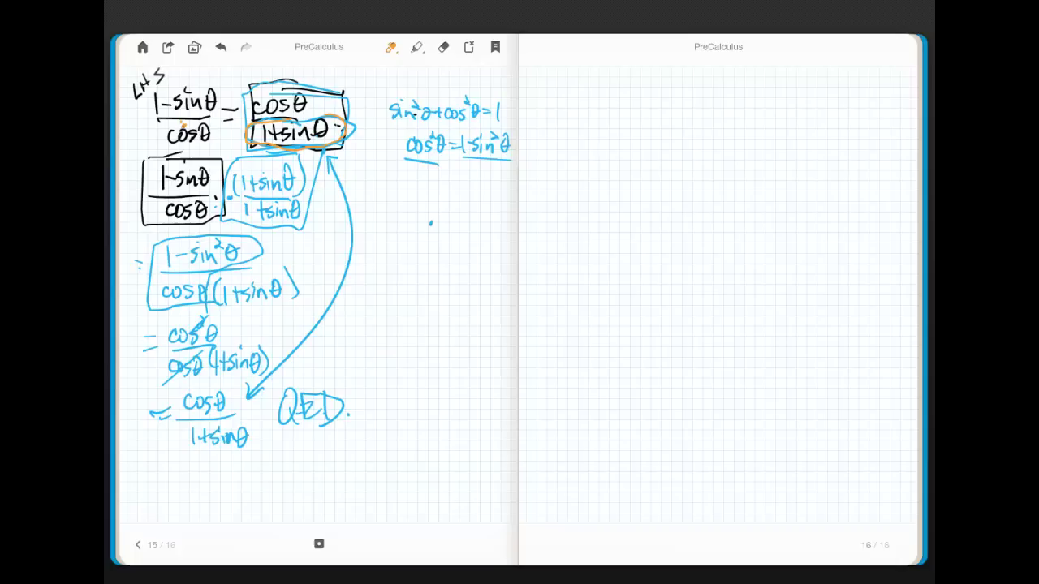
{"action": "left_click_drag", "start_coordinate": [182, 119], "coordinate": [188, 125]}
{"action": "mouse_move", "coordinate": [242, 200]}
{"action": "left_mouse_down"}
{"action": "mouse_move", "coordinate": [258, 227]}
{"action": "mouse_move", "coordinate": [302, 197]}
{"action": "left_mouse_up"}
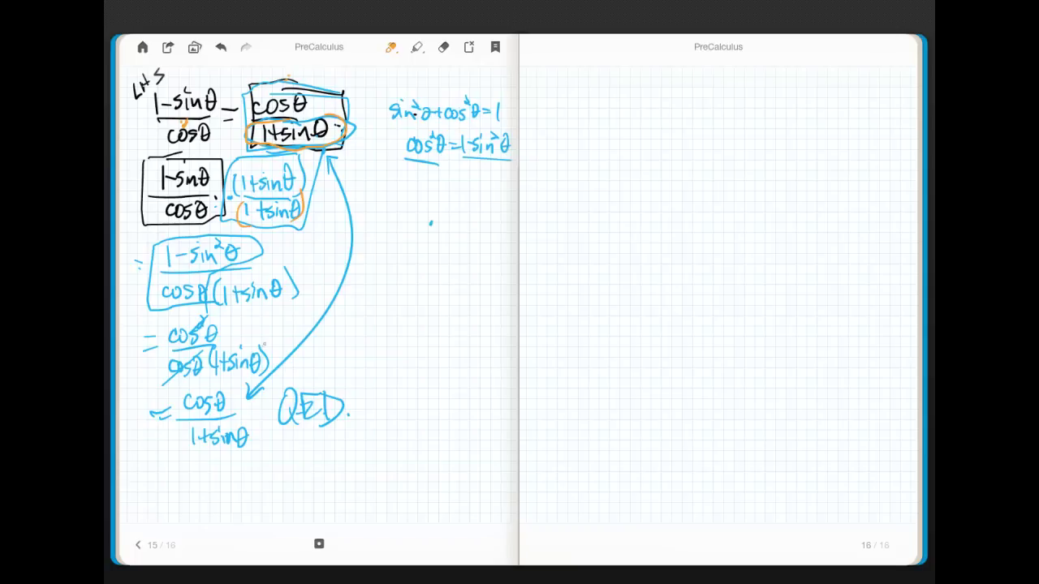